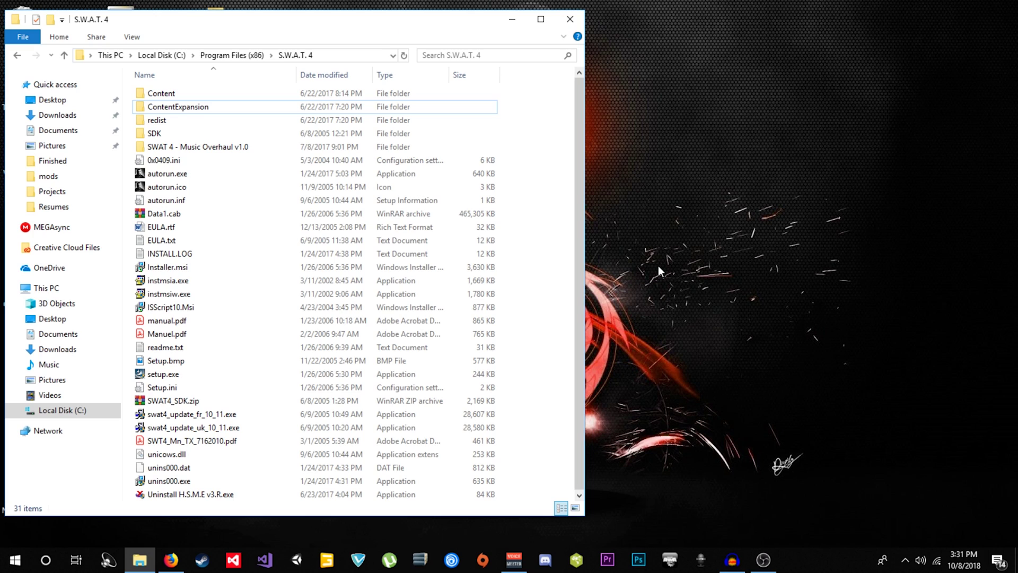
Open the Local Disk (C:) drive in File Explorer and cancel a trial search
click(342, 58)
click(546, 143)
click(62, 410)
click(446, 57)
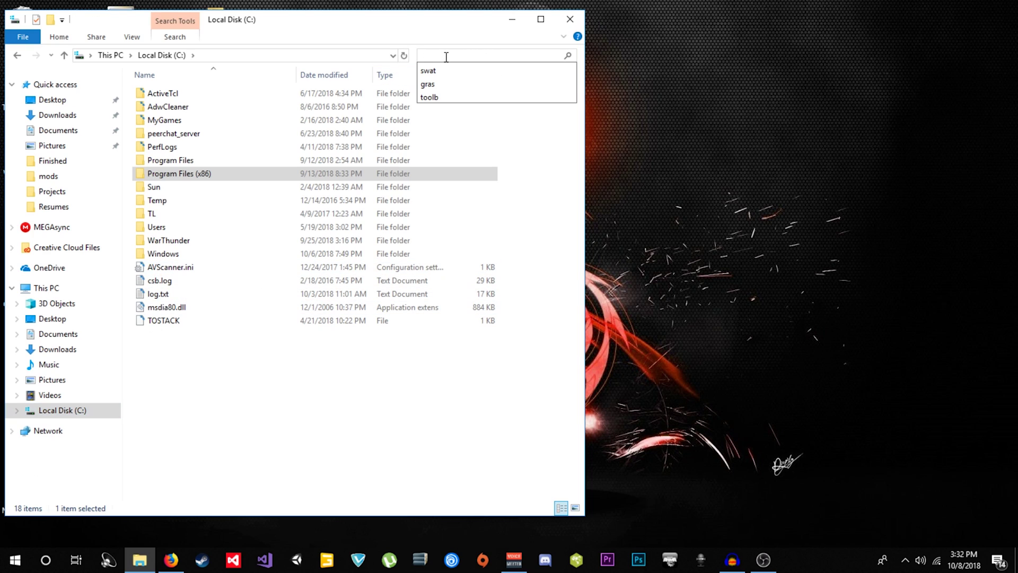
text(swat 4)
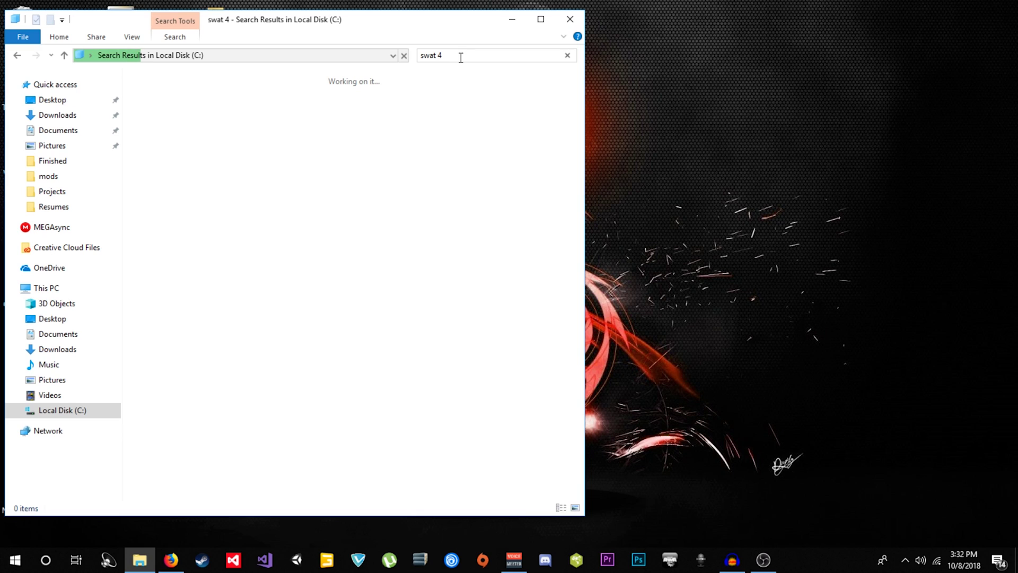
key(ctrl+a)
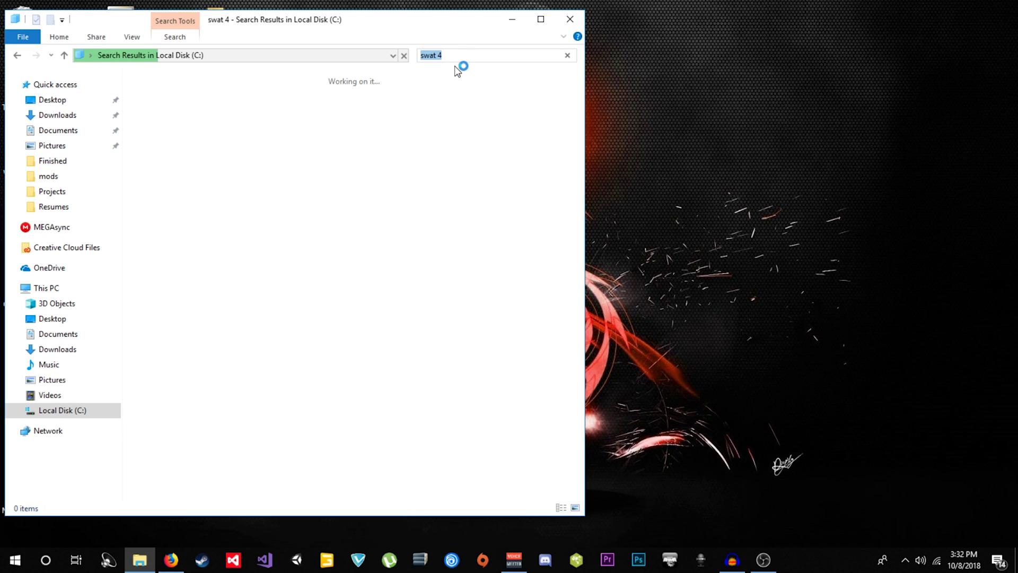
key(BackSpace)
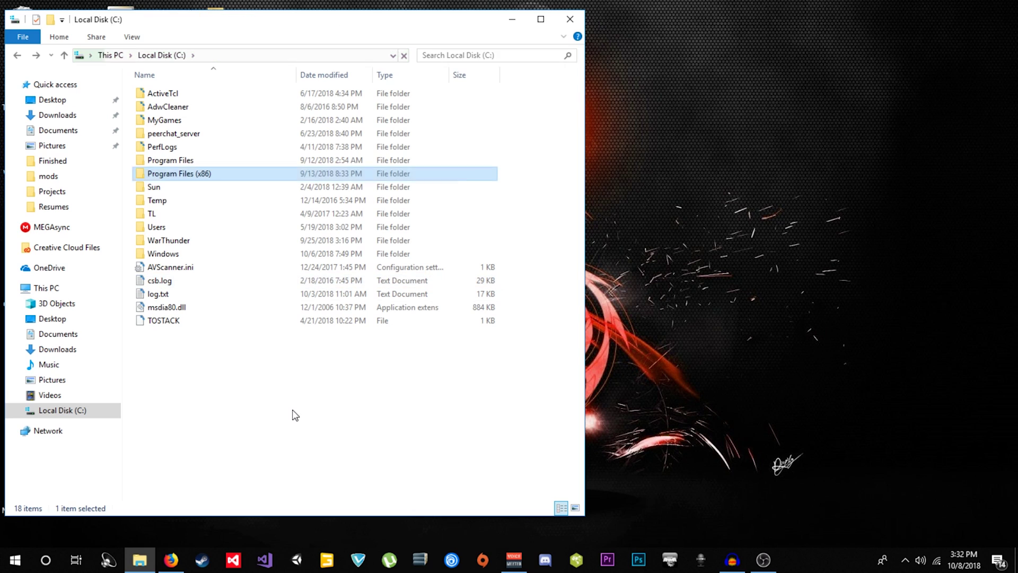
Open the S.W.A.T. 4 folder under Program Files (x86), then return to the ModDB page
double_click(178, 173)
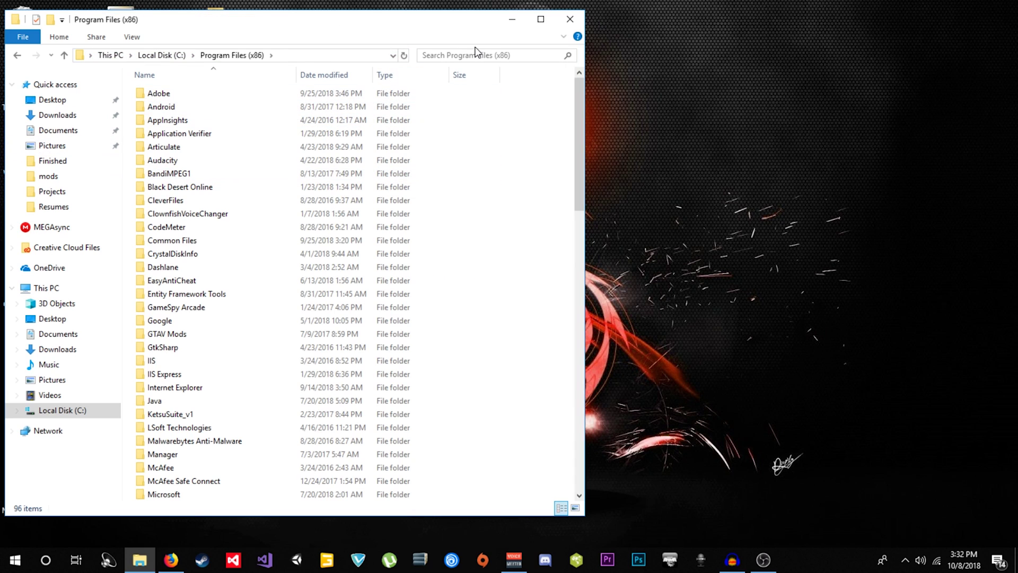
click(449, 54)
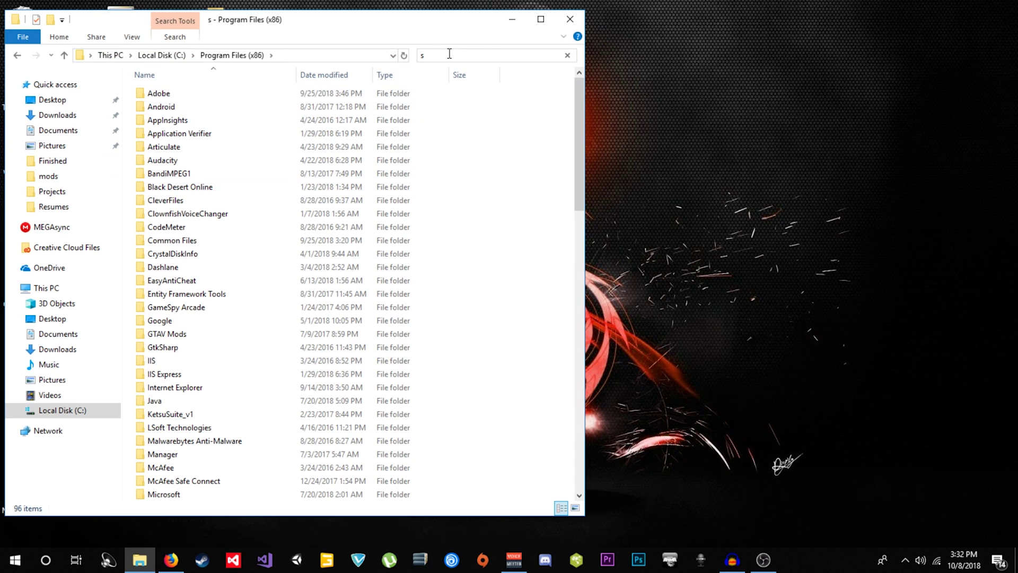
text(swat)
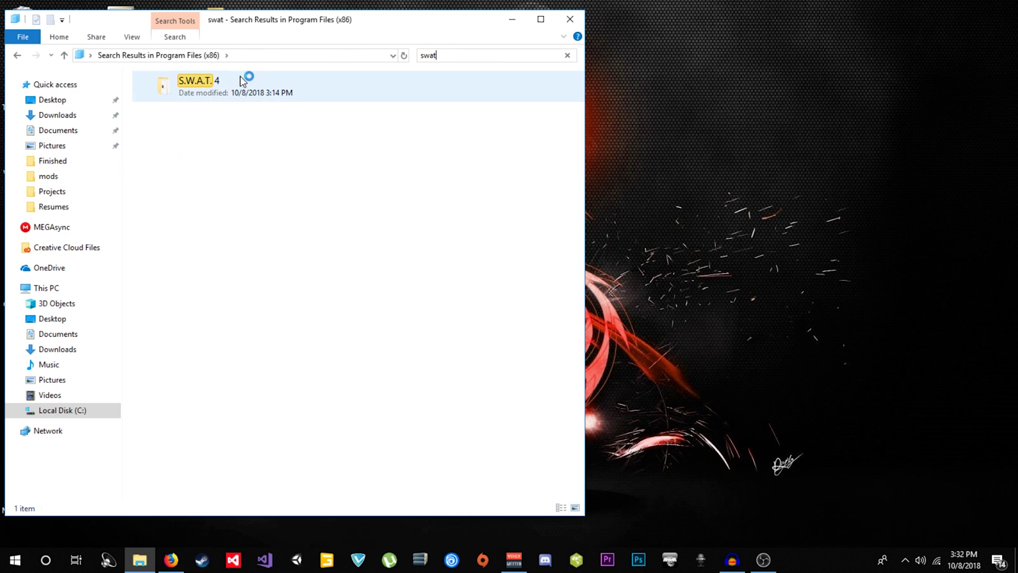
double_click(239, 83)
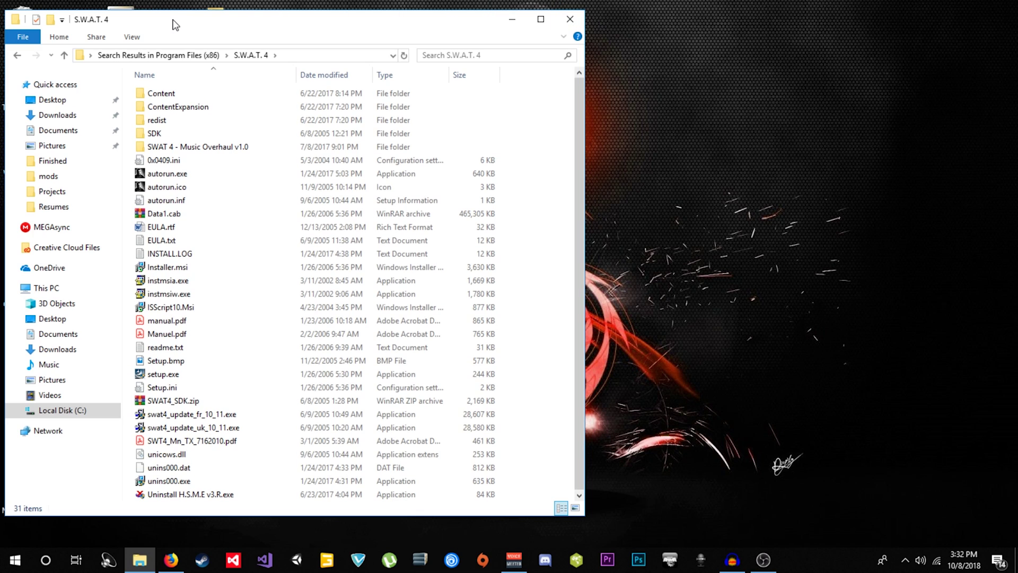
click(172, 560)
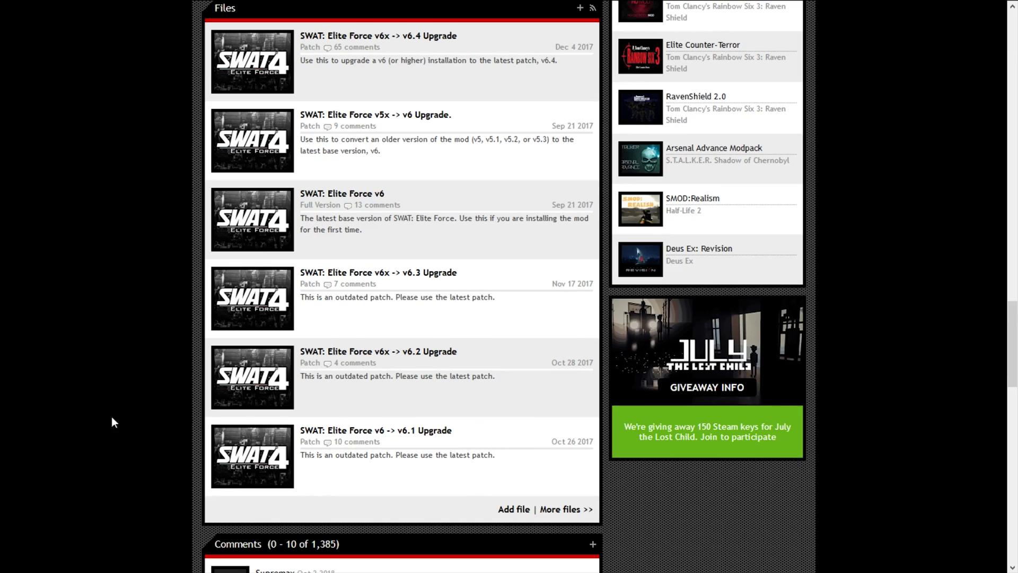
scroll(108, 276, up, 8)
scroll(109, 276, up, 8)
scroll(108, 276, up, 8)
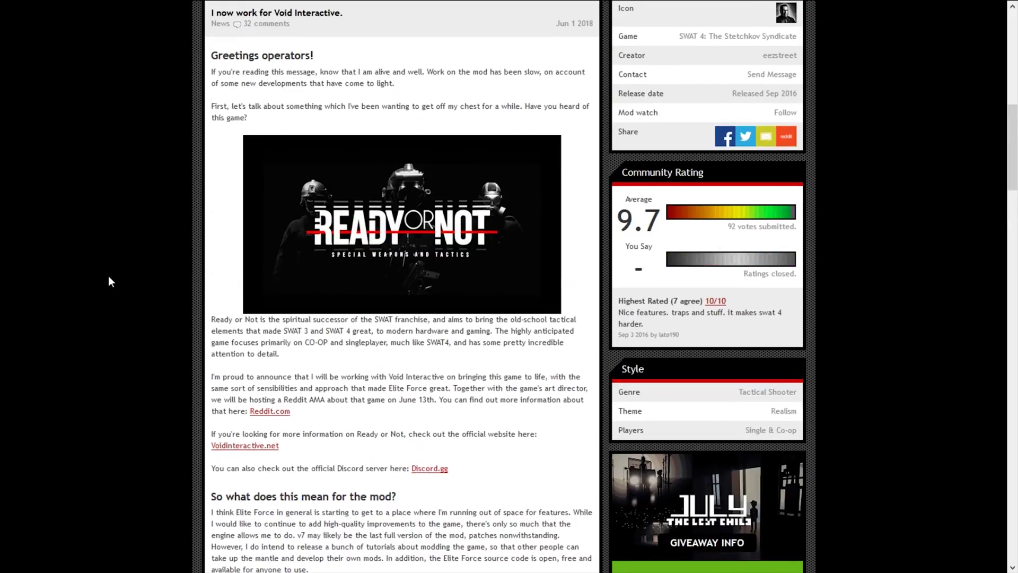
scroll(109, 276, up, 8)
scroll(109, 276, up, 4)
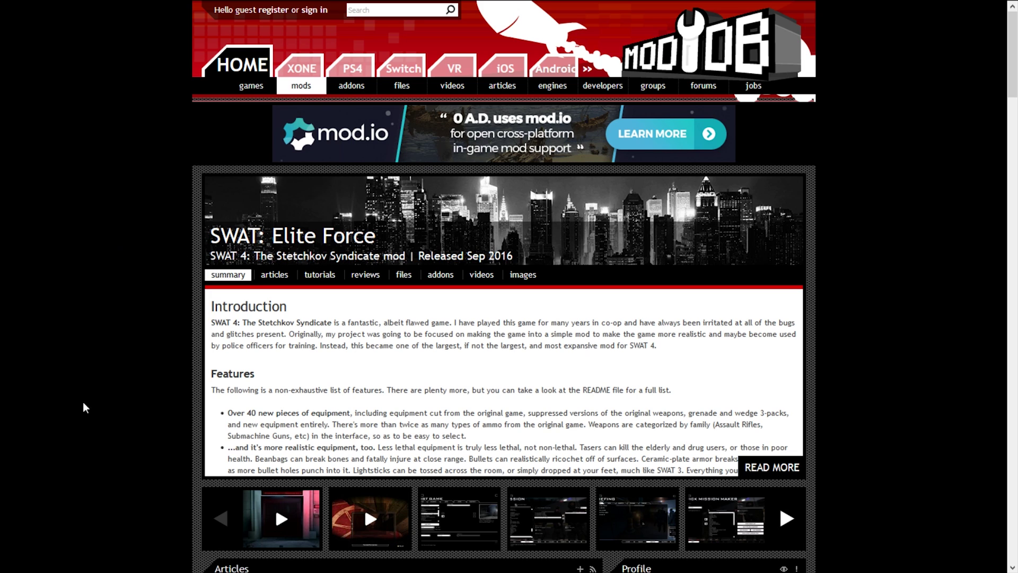
scroll(66, 334, down, 5)
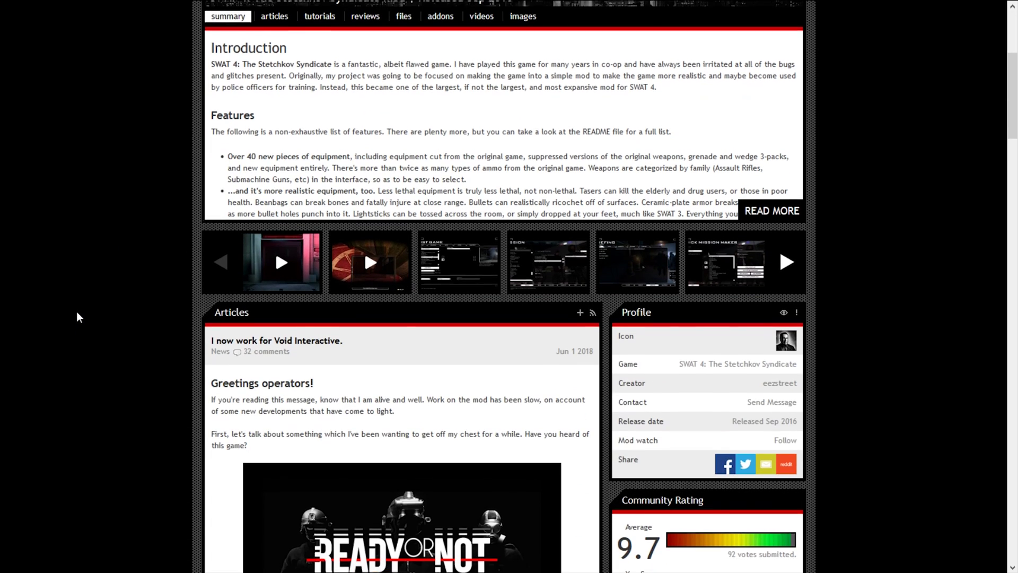
scroll(66, 334, up, 5)
scroll(127, 334, down, 2)
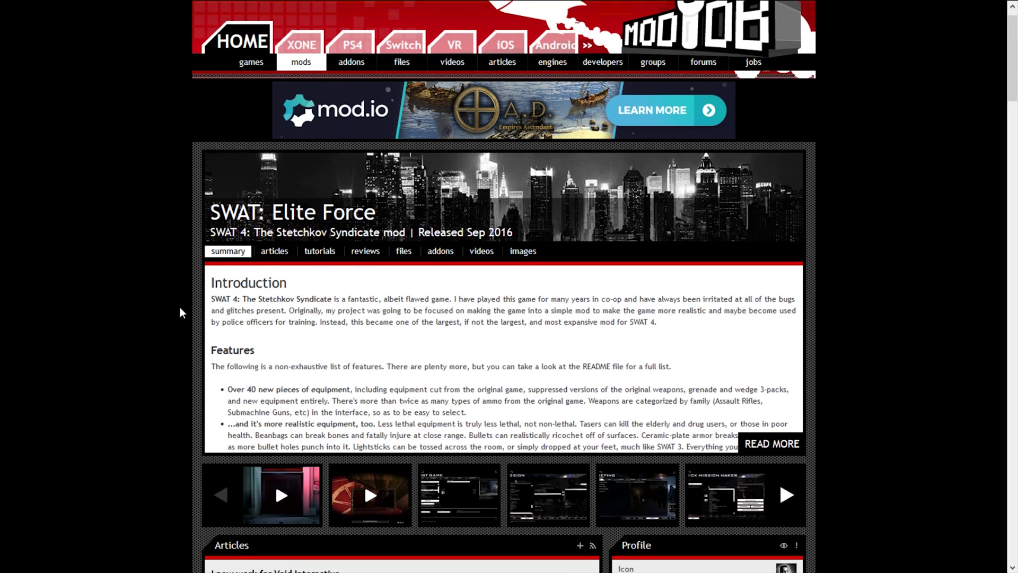
scroll(127, 334, down, 2)
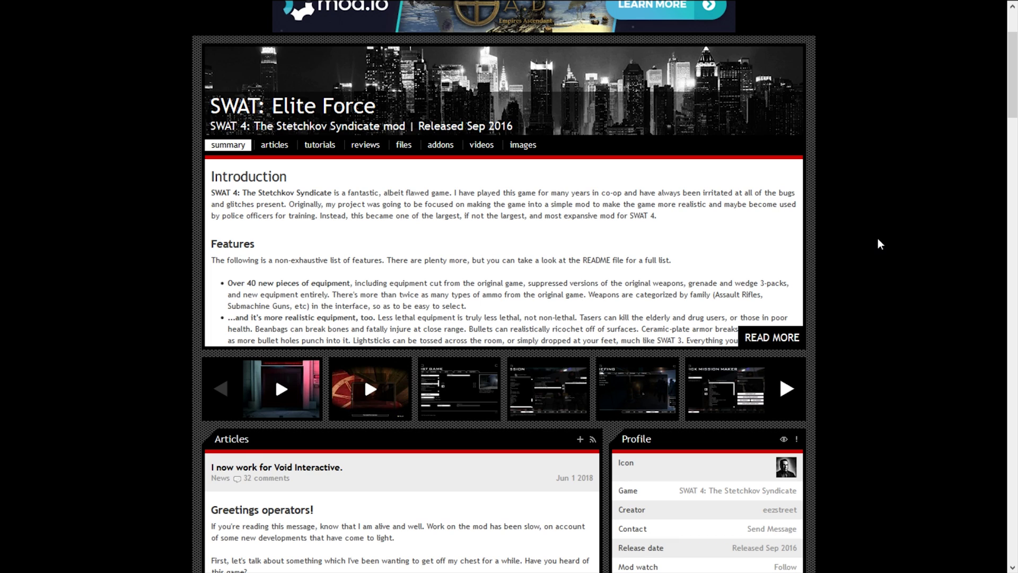
scroll(878, 238, up, 2)
scroll(877, 238, down, 4)
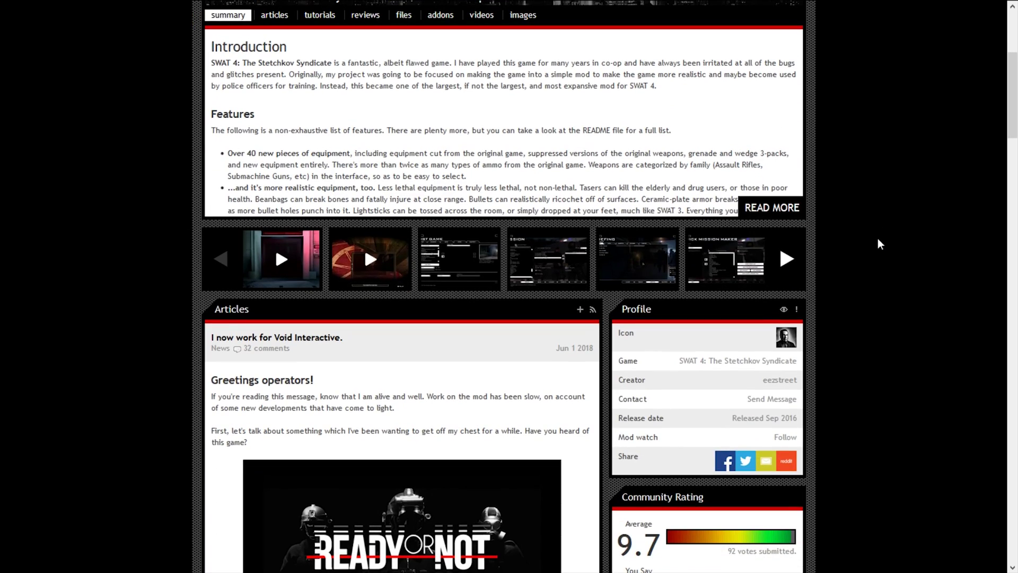
scroll(877, 238, down, 5)
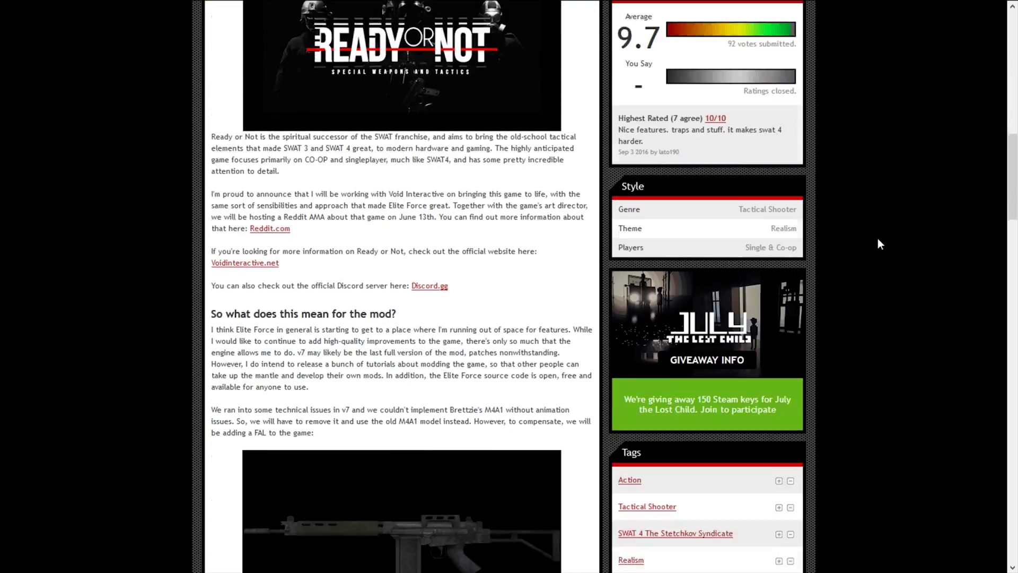
scroll(877, 238, down, 5)
scroll(878, 238, down, 4)
scroll(877, 238, down, 3)
scroll(876, 238, down, 2)
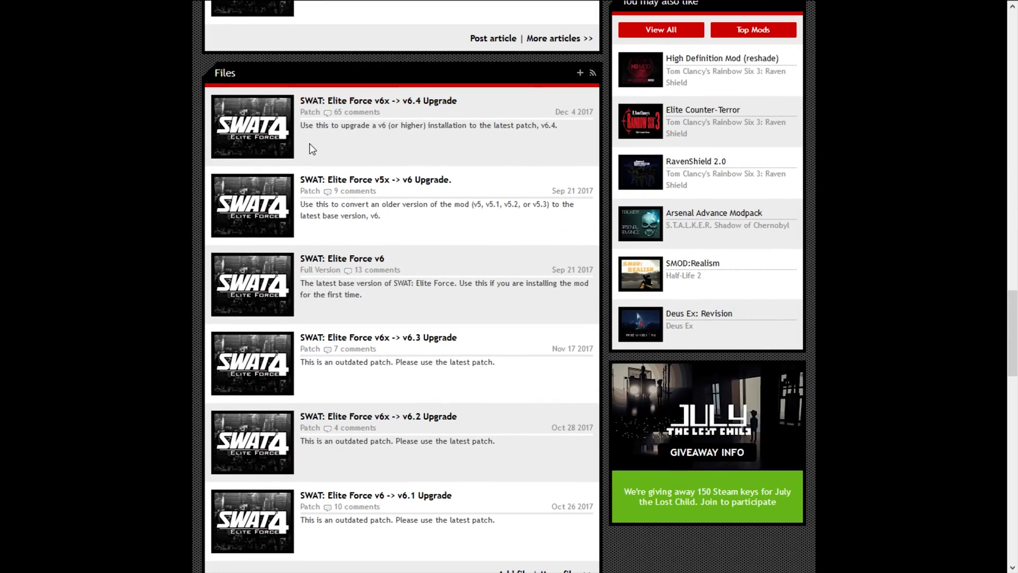
scroll(311, 148, down, 1)
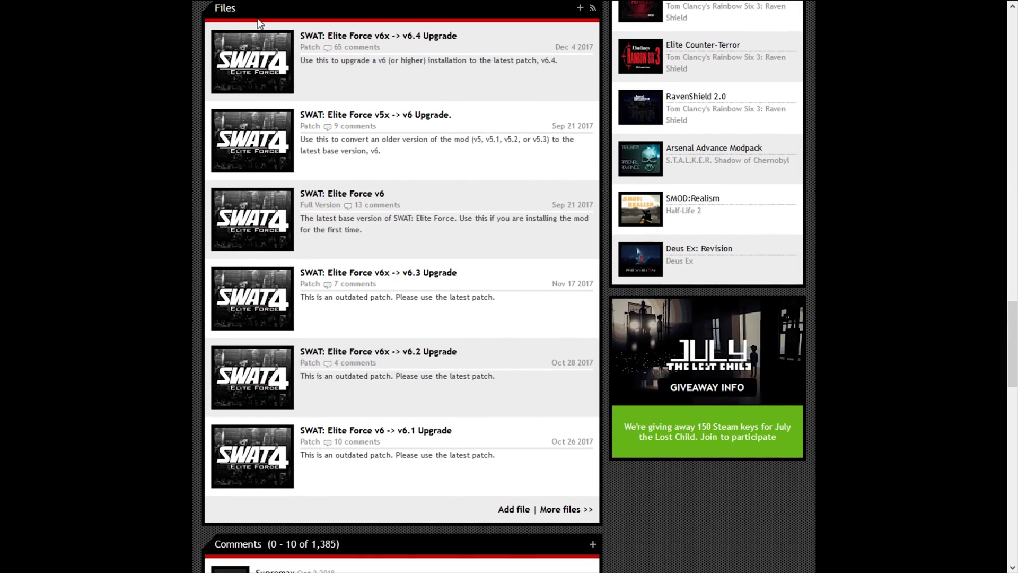
scroll(129, 307, up, 1)
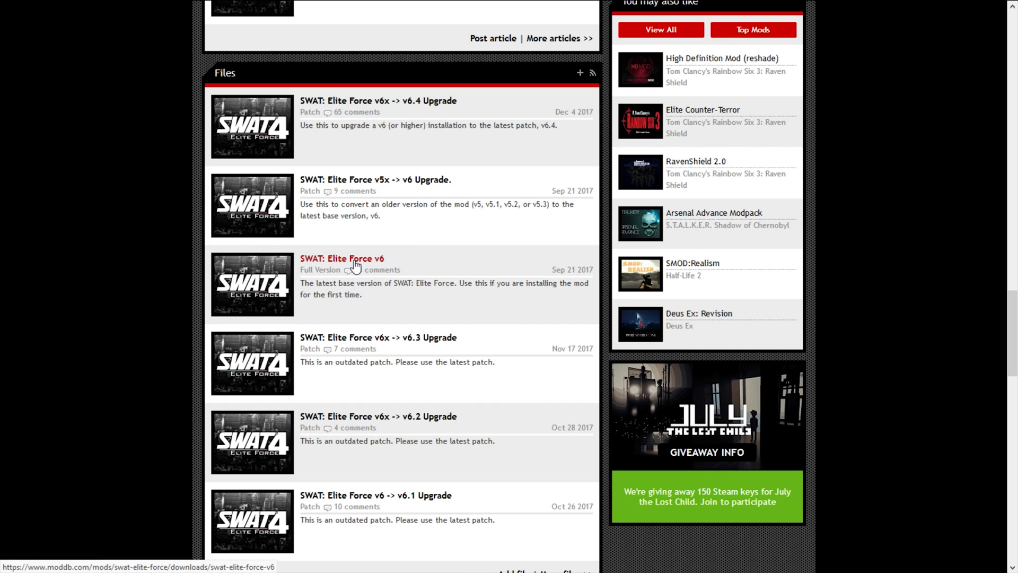
Open the SWAT: Elite Force v6 file page and start its download
click(354, 259)
scroll(110, 314, down, 3)
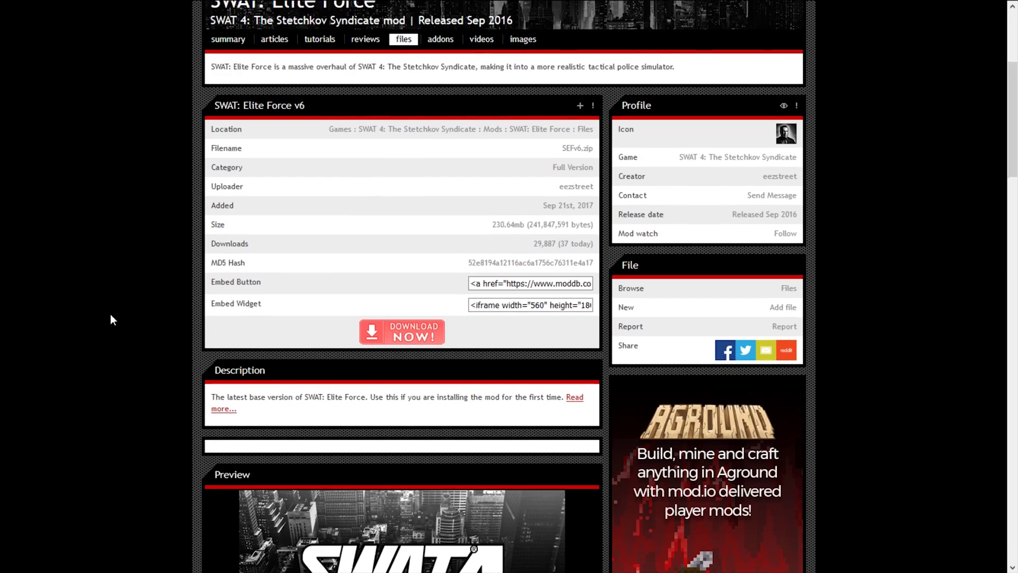
click(415, 315)
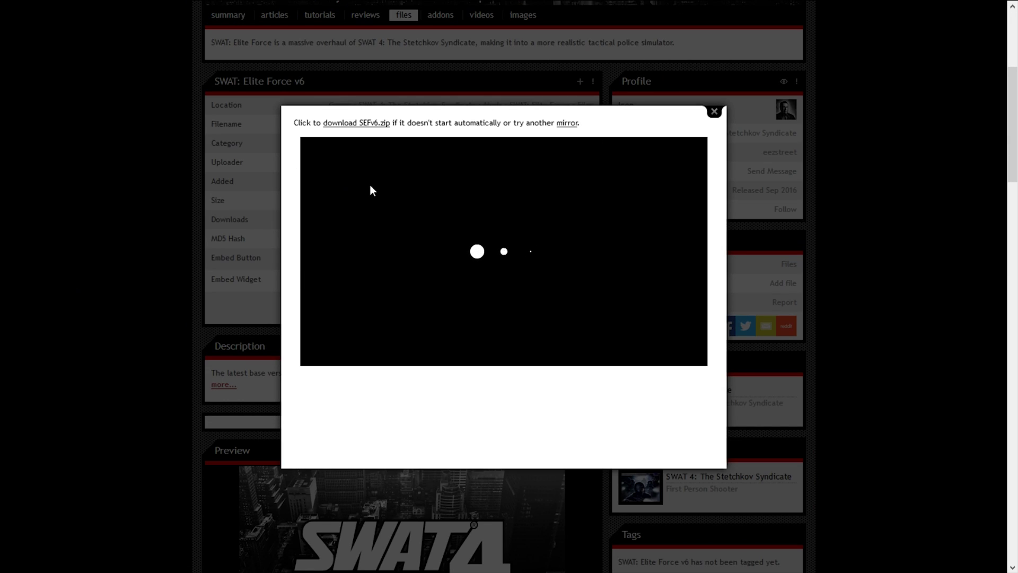
key(F11)
click(778, 34)
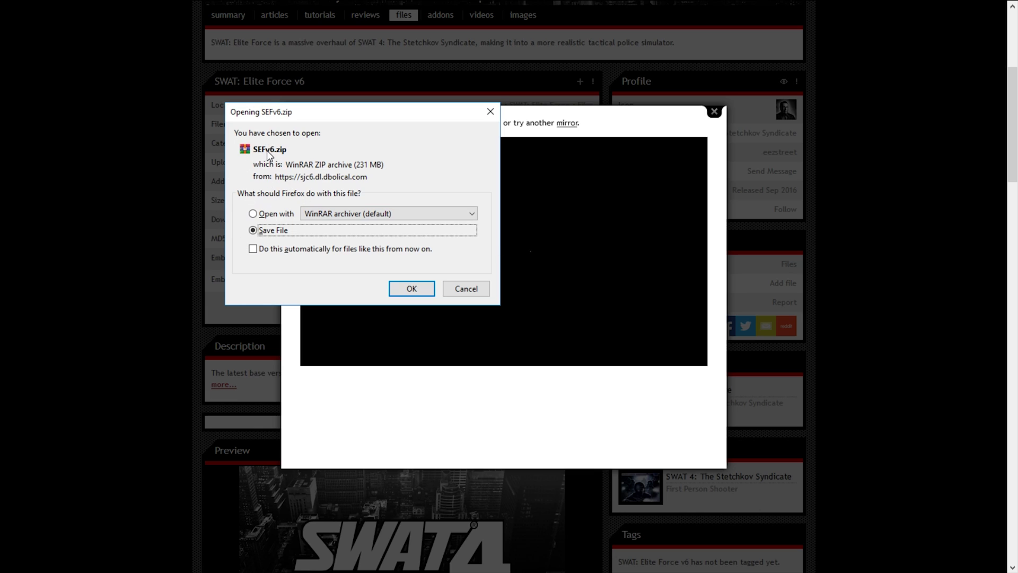
Answer the download prompt by choosing to save SEFv6.zip instead of opening it in WinRAR
click(434, 214)
click(434, 213)
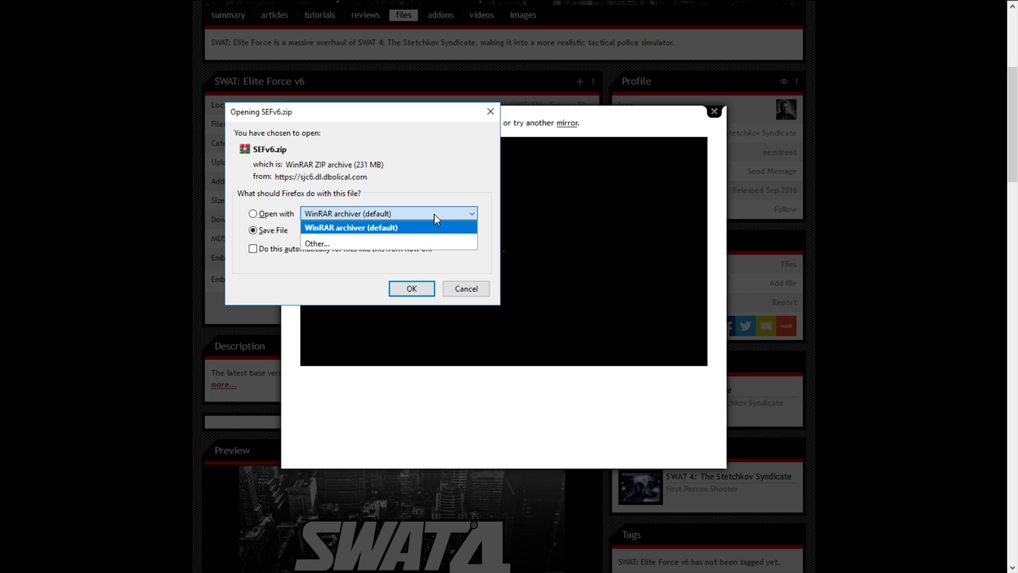
click(464, 226)
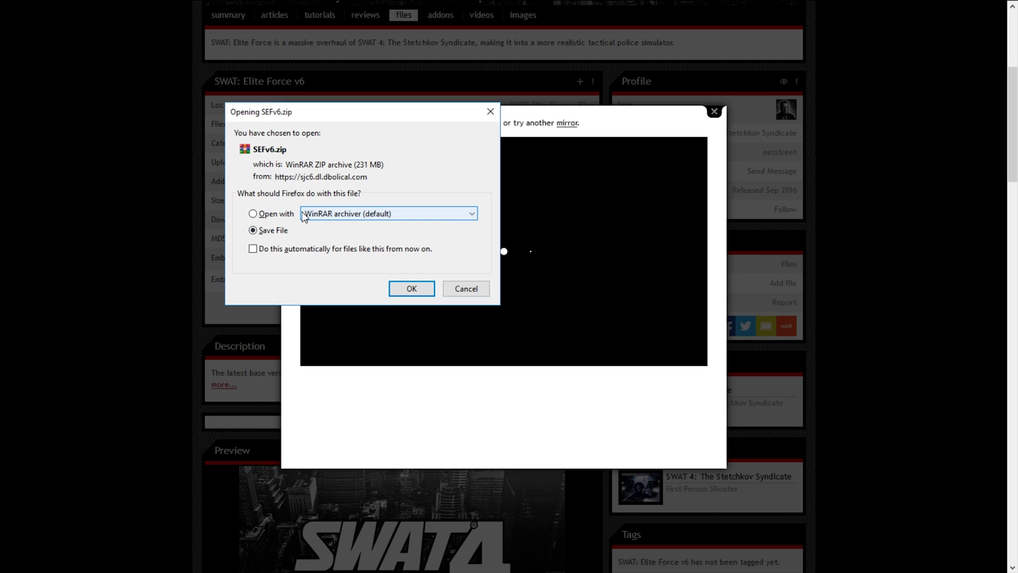
click(271, 213)
click(274, 230)
click(411, 288)
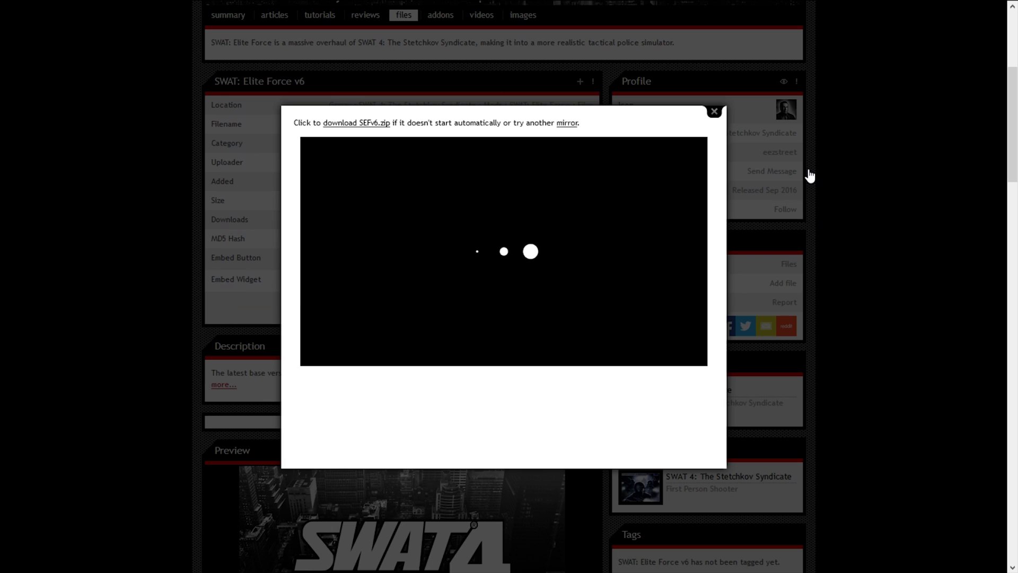
Leave fullscreen, dismiss the download popup, and go back to the Elite Force files list
key(F11)
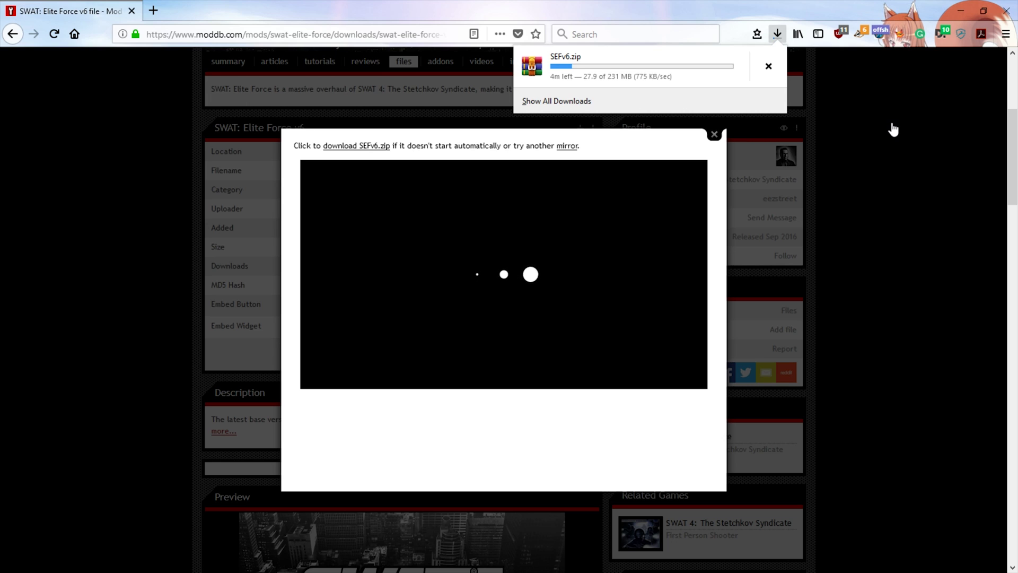
click(897, 151)
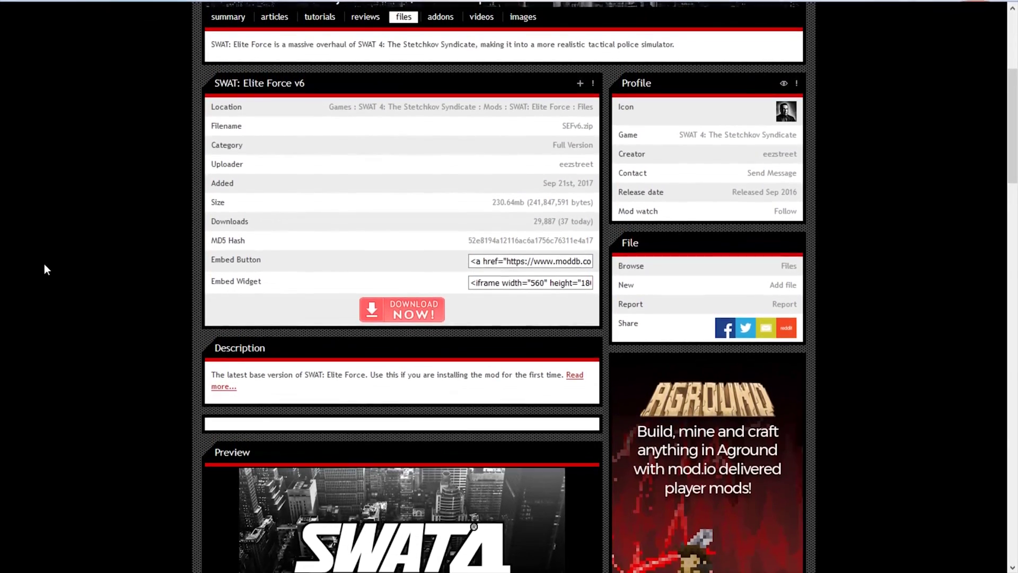
scroll(44, 264, up, 5)
scroll(60, 378, down, 10)
scroll(61, 378, down, 8)
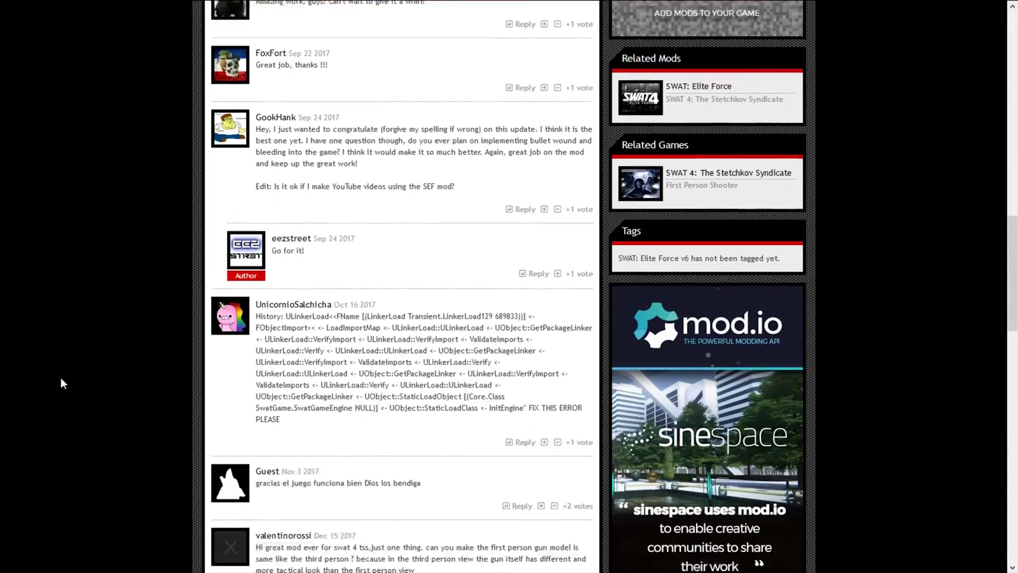
scroll(60, 378, up, 4)
click(12, 33)
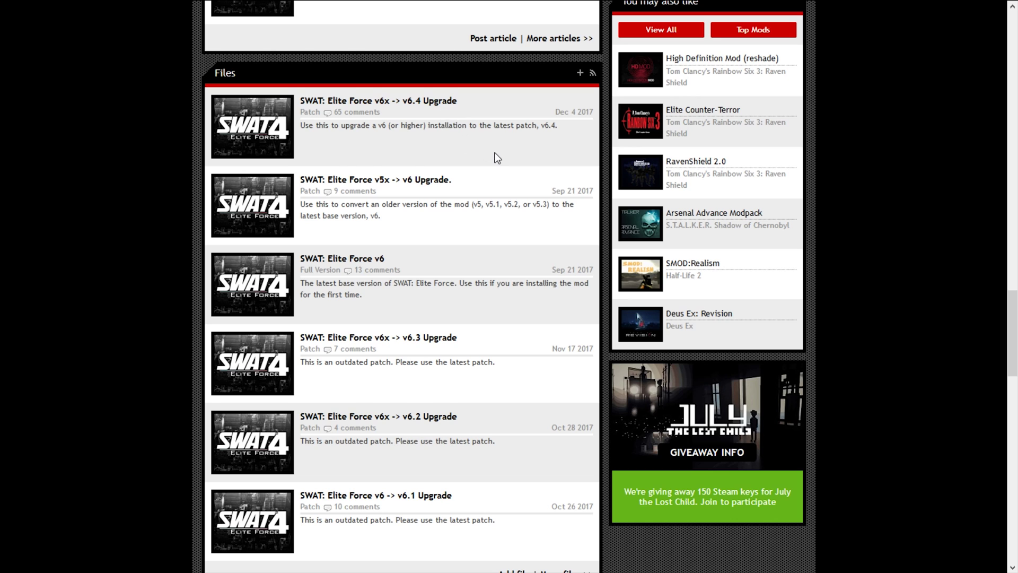
scroll(494, 152, up, 1)
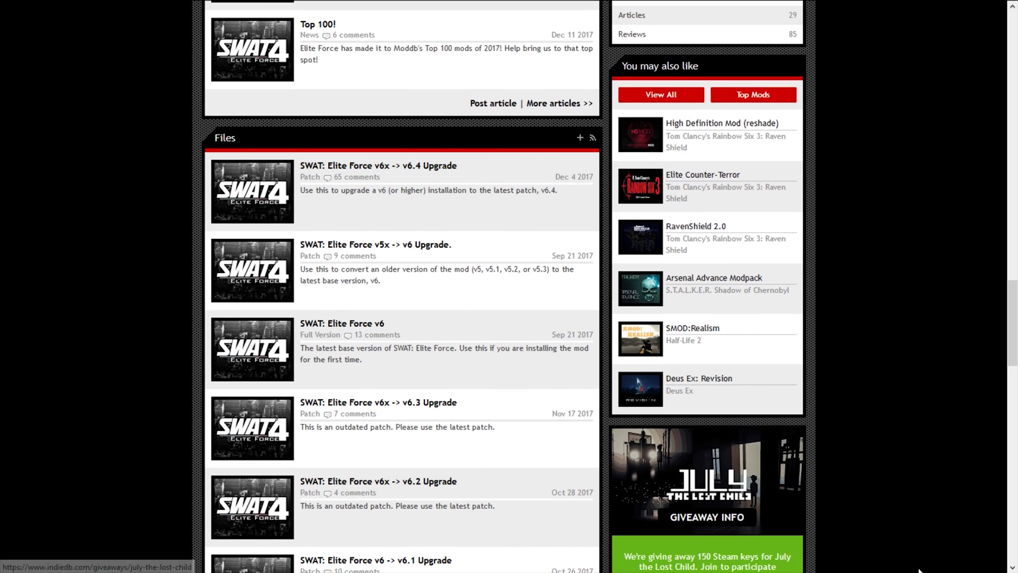
Download the 17.2 MB v6x to v6.4 Upgrade patch, SEFv6-to-6.4.zip, and close the downloads library
click(415, 168)
scroll(91, 229, down, 3)
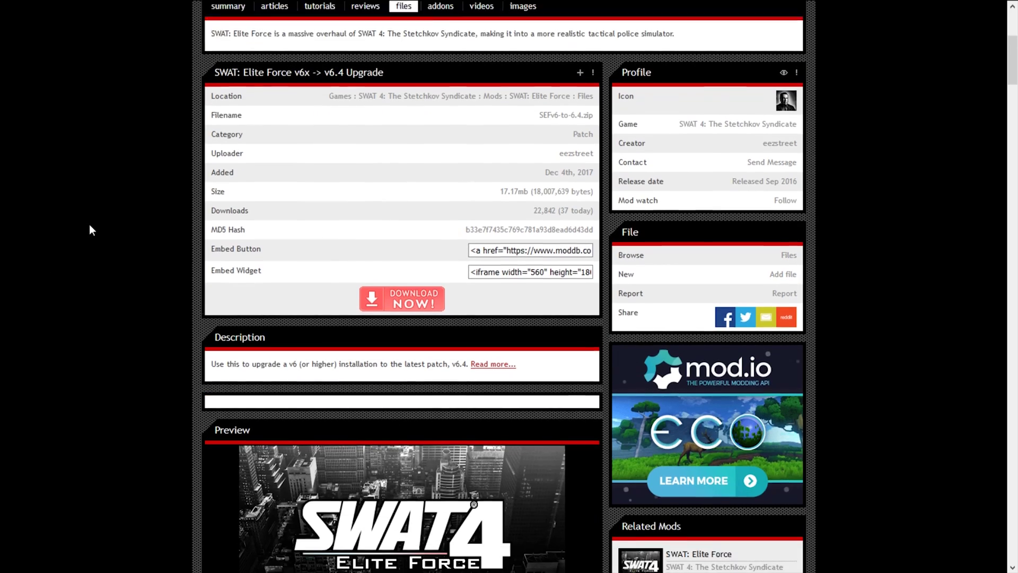
scroll(89, 225, down, 1)
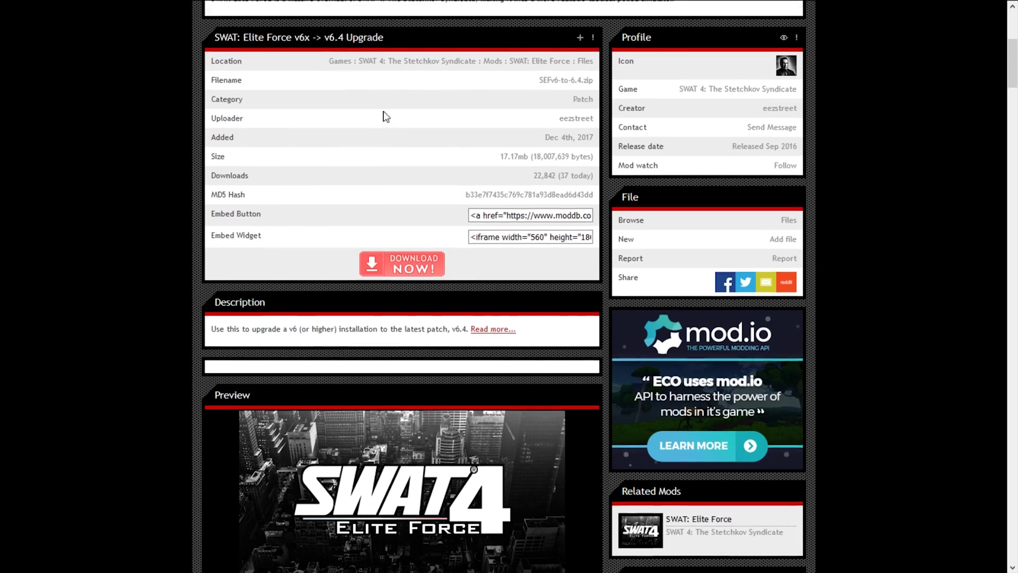
mouse_move(819, 1)
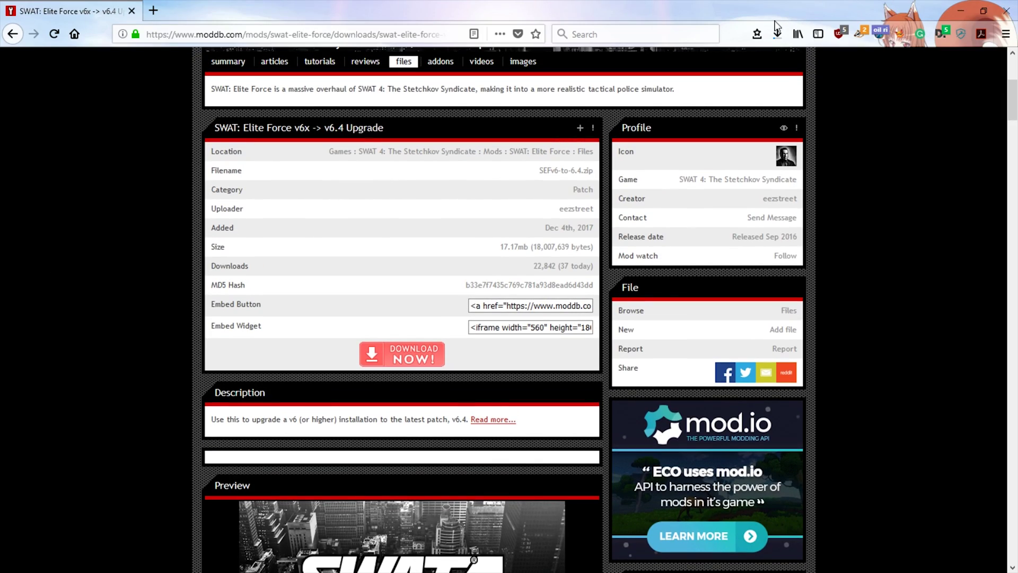
click(777, 31)
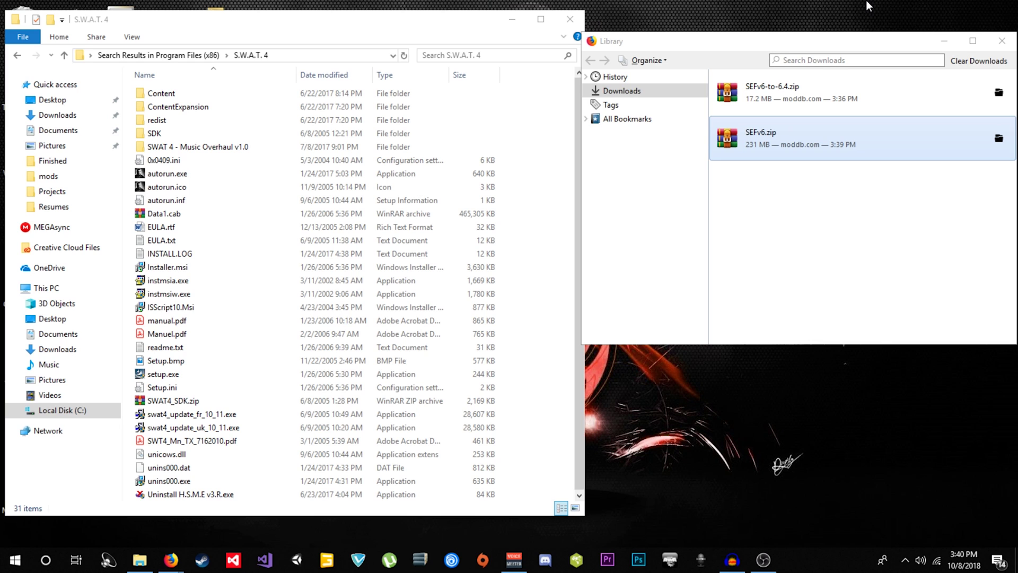
click(1002, 42)
Bring Firefox back, show the full downloads list, and minimize the browser
click(171, 560)
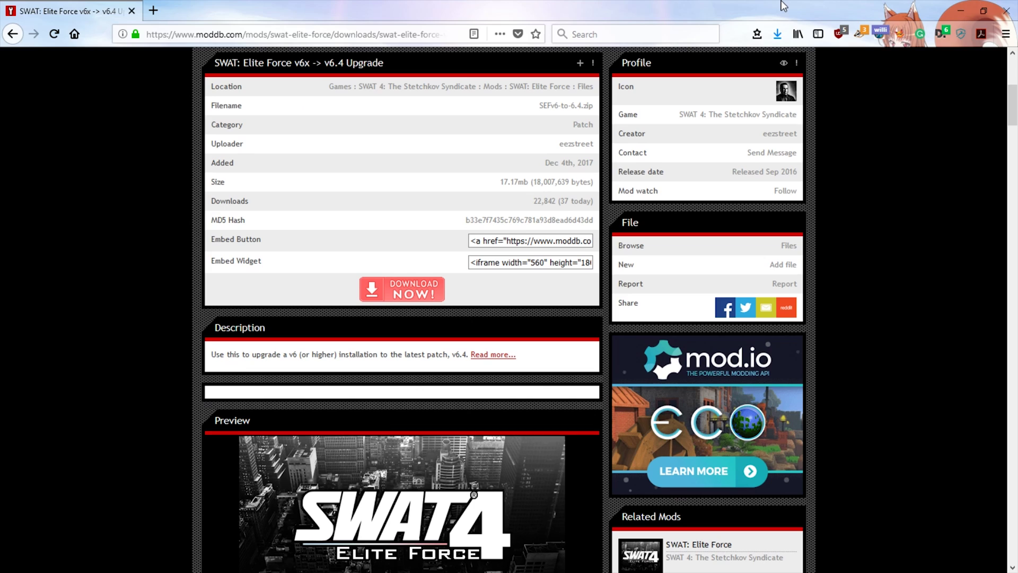
click(777, 35)
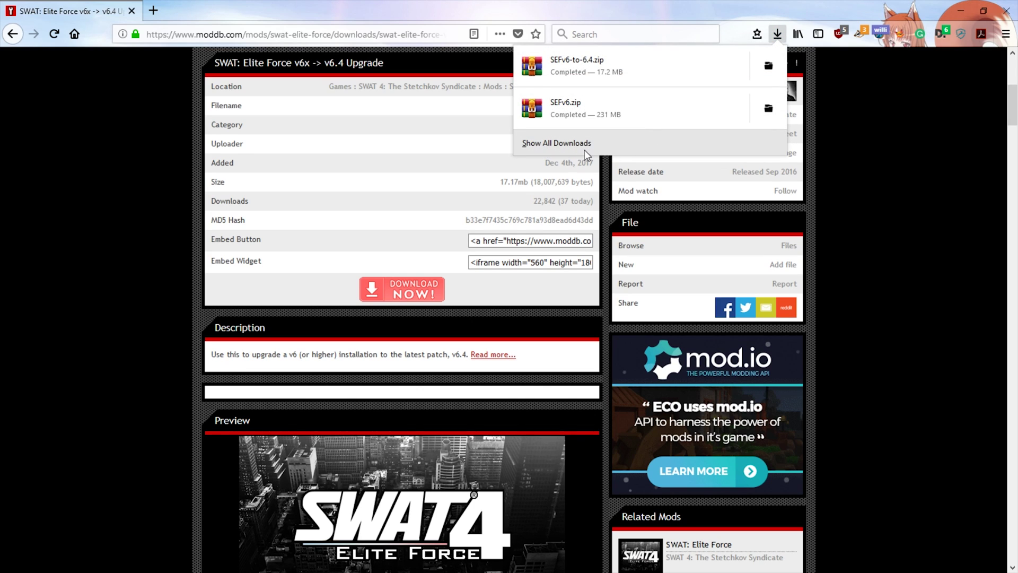
click(558, 143)
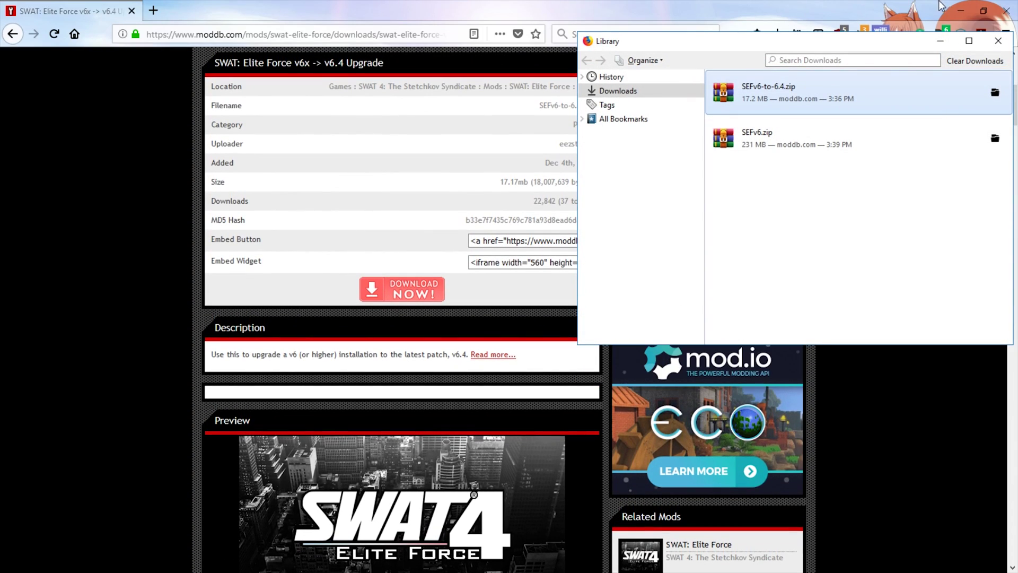
mouse_move(966, 2)
click(951, 10)
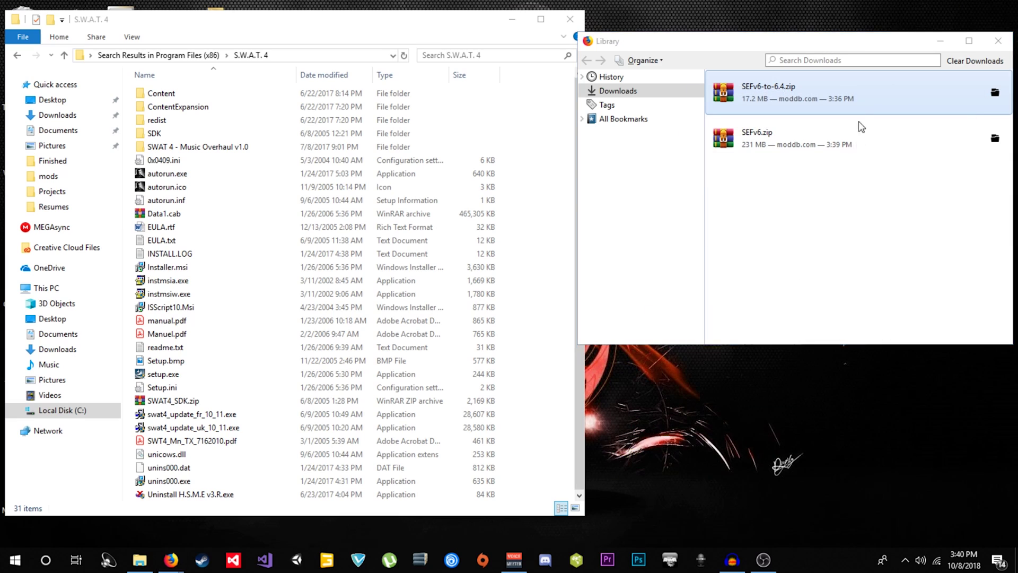
Drag SEFv6.zip and SEFv6-to-6.4.zip onto the desktop and line them up at the top
click(775, 135)
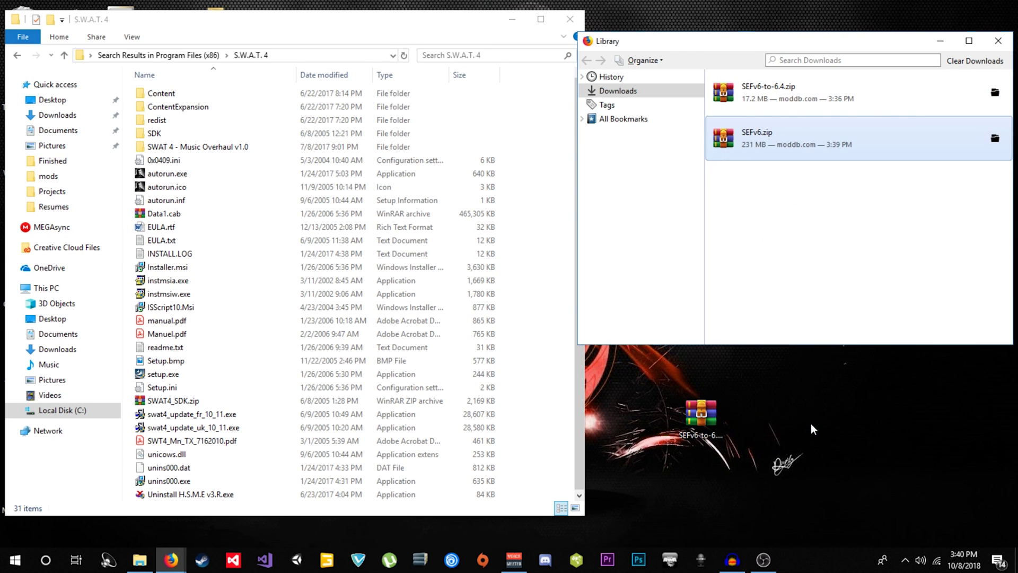
click(1004, 40)
drag(797, 355, 894, 20)
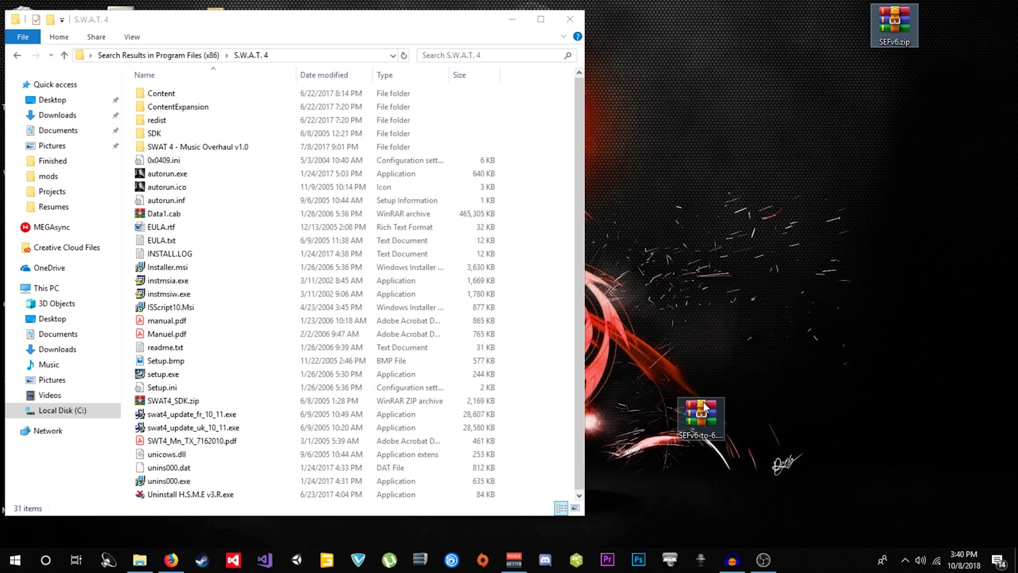
drag(705, 410, 702, 83)
drag(895, 24, 846, 92)
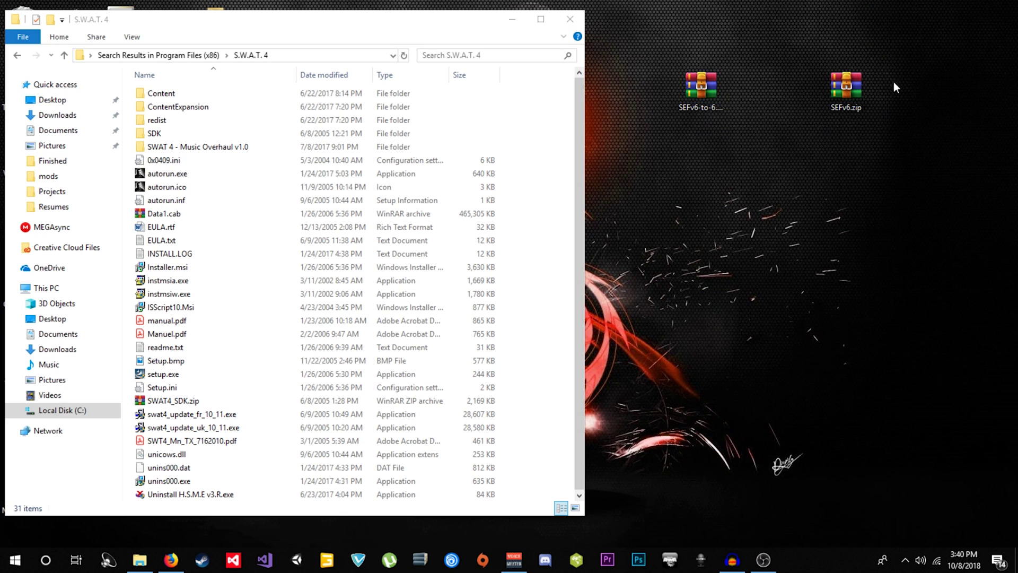
Extract SEFv6.zip and move the 573 MB SEF folder into S.W.A.T. 4 with administrator permission
right_click(848, 94)
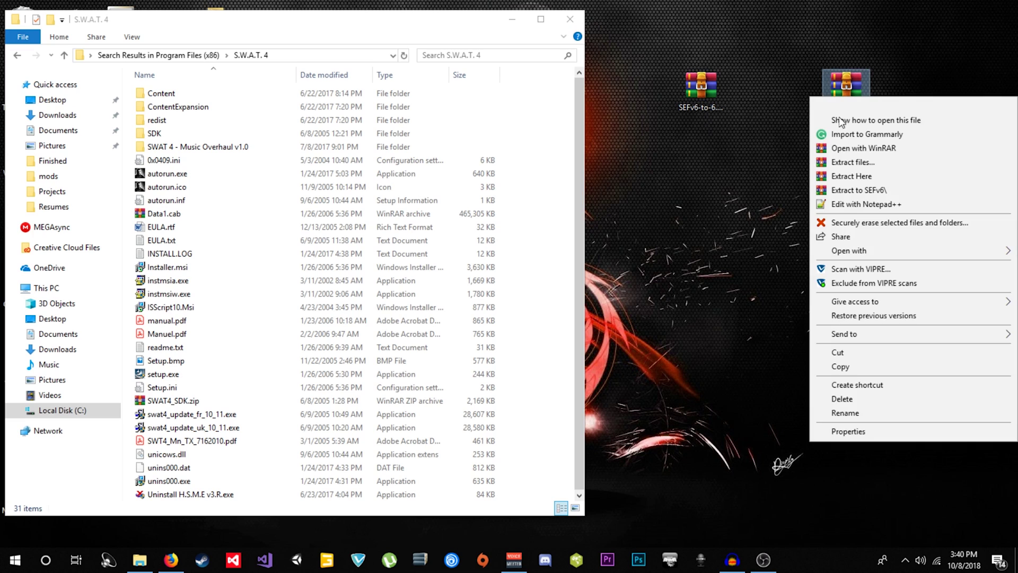
click(882, 176)
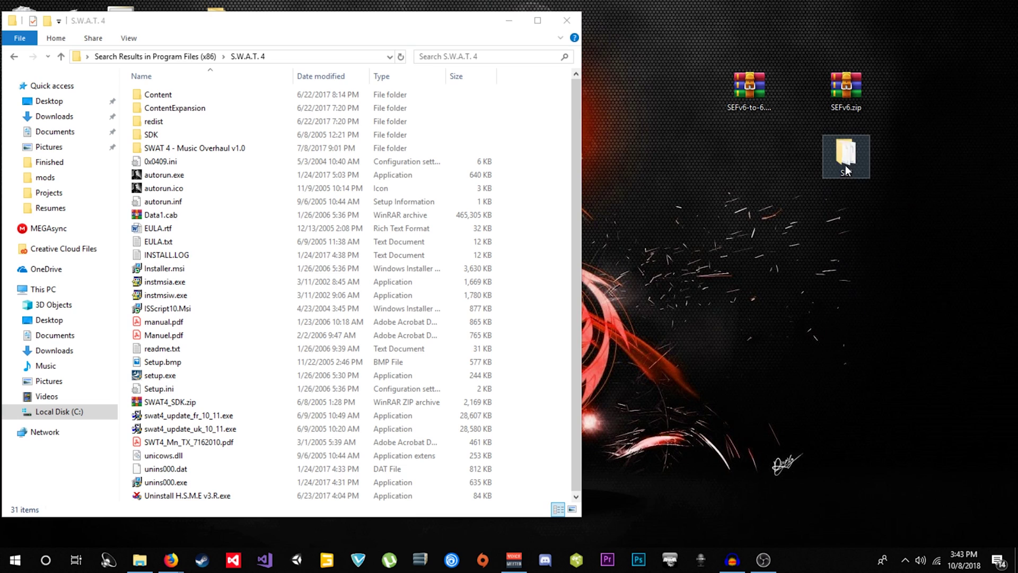
mouse_move(846, 155)
mouse_down()
mouse_move(578, 197)
mouse_move(518, 141)
mouse_up()
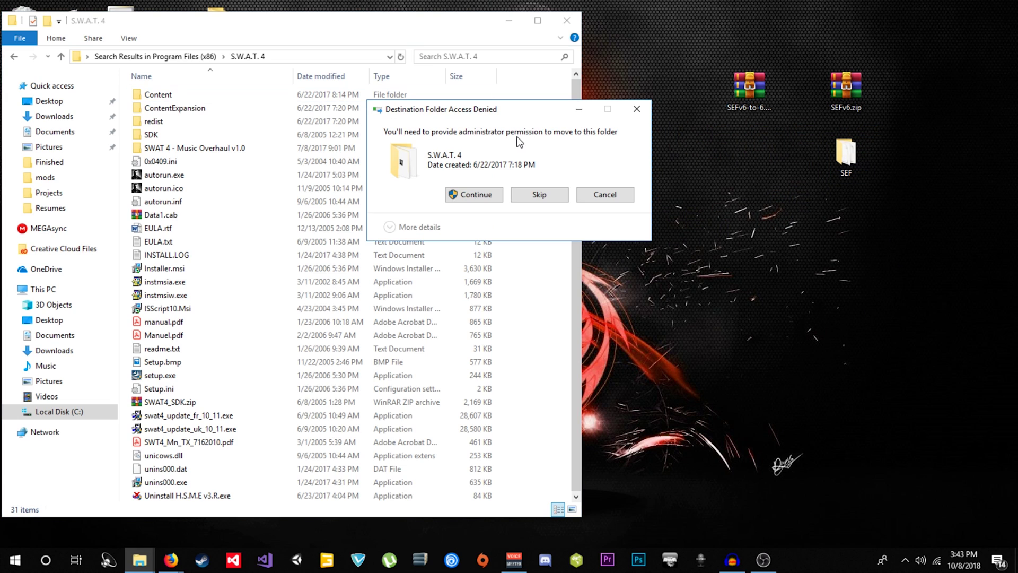
click(475, 194)
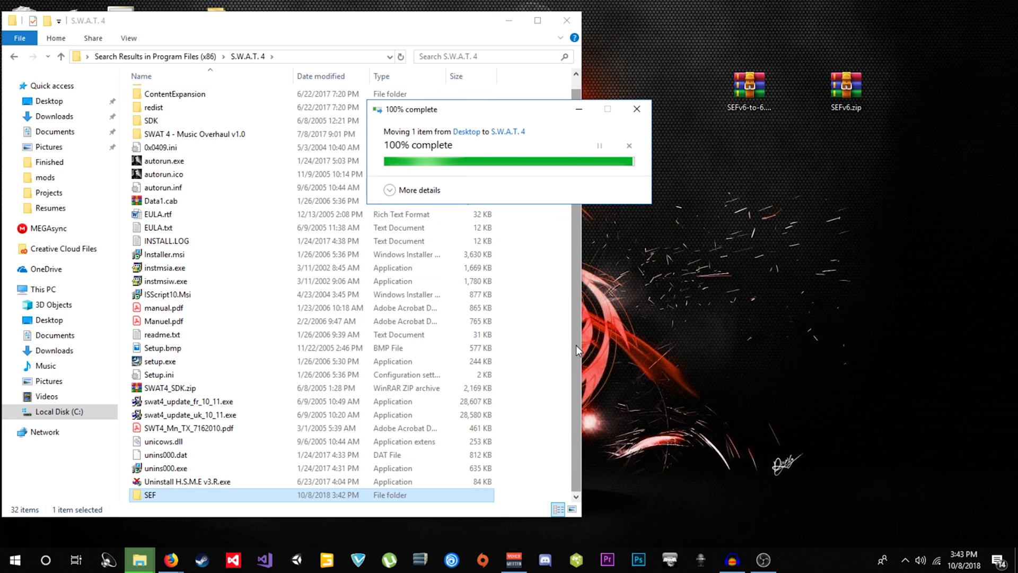
click(534, 316)
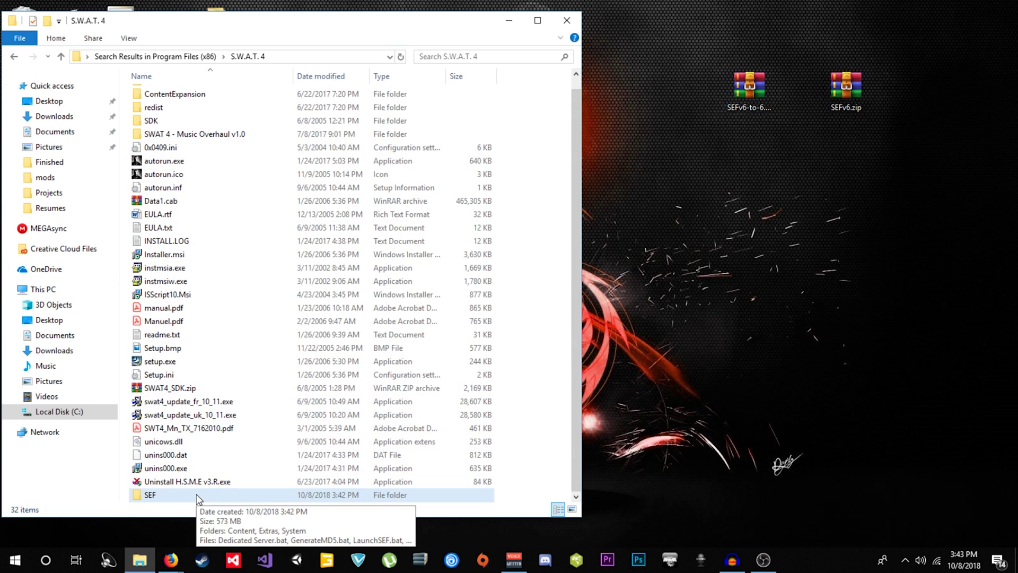
Extract SEFv6-to-6.4.zip and merge its SEF folder into S.W.A.T. 4, replacing existing files
right_click(748, 92)
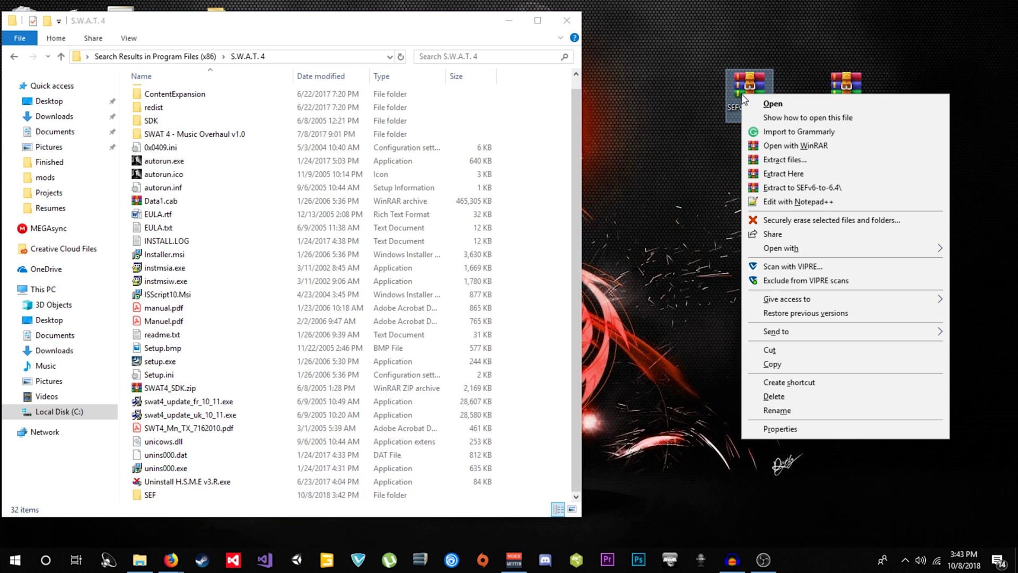
click(784, 174)
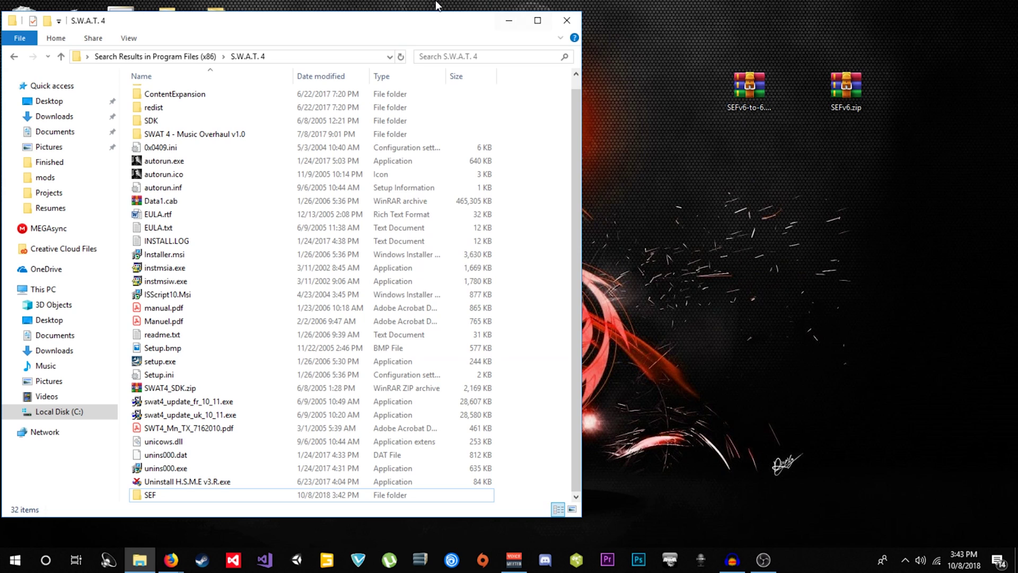
mouse_move(150, 495)
mouse_down()
mouse_move(749, 155)
mouse_move(538, 164)
mouse_up()
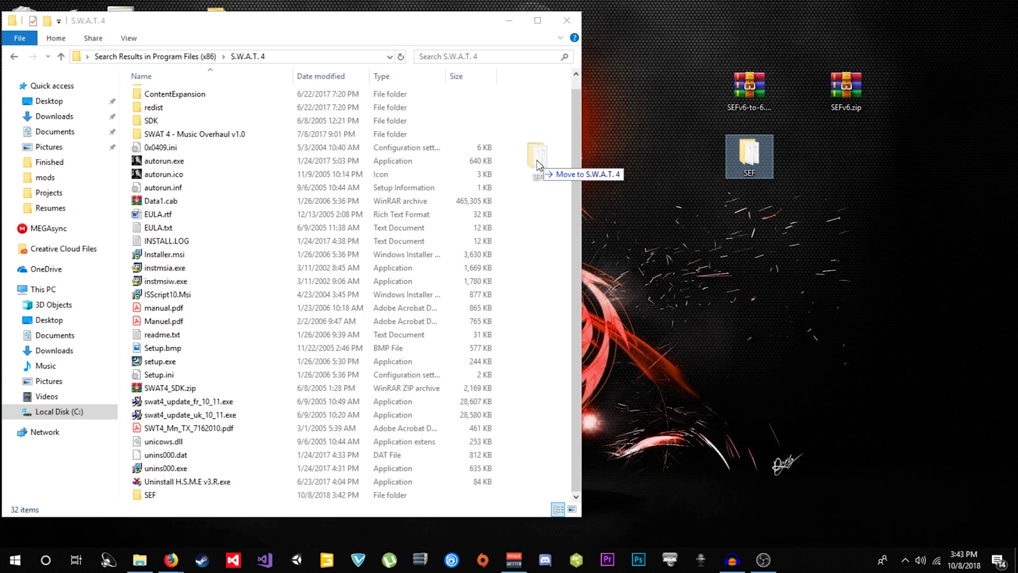
drag(538, 164, 539, 165)
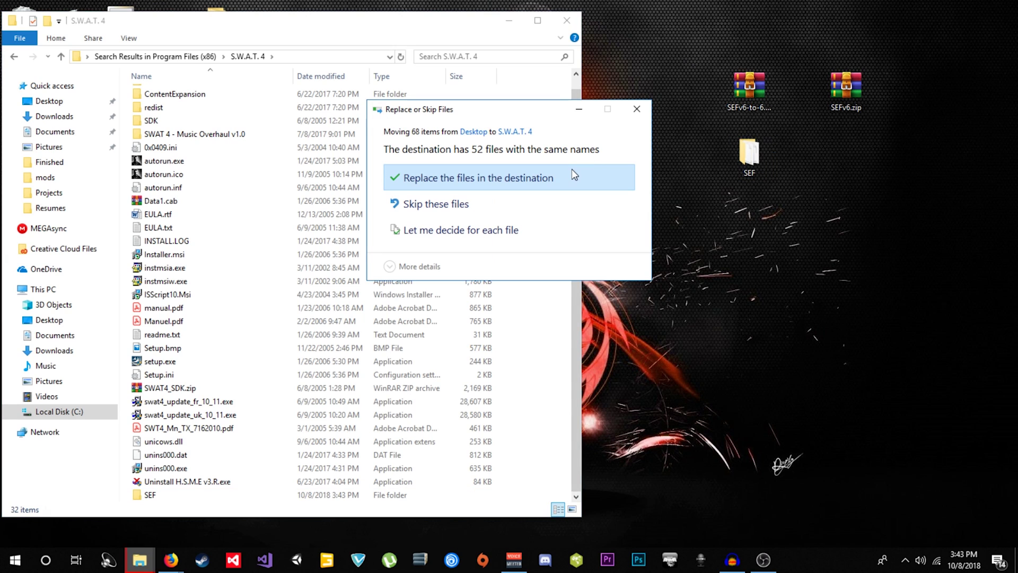
click(540, 182)
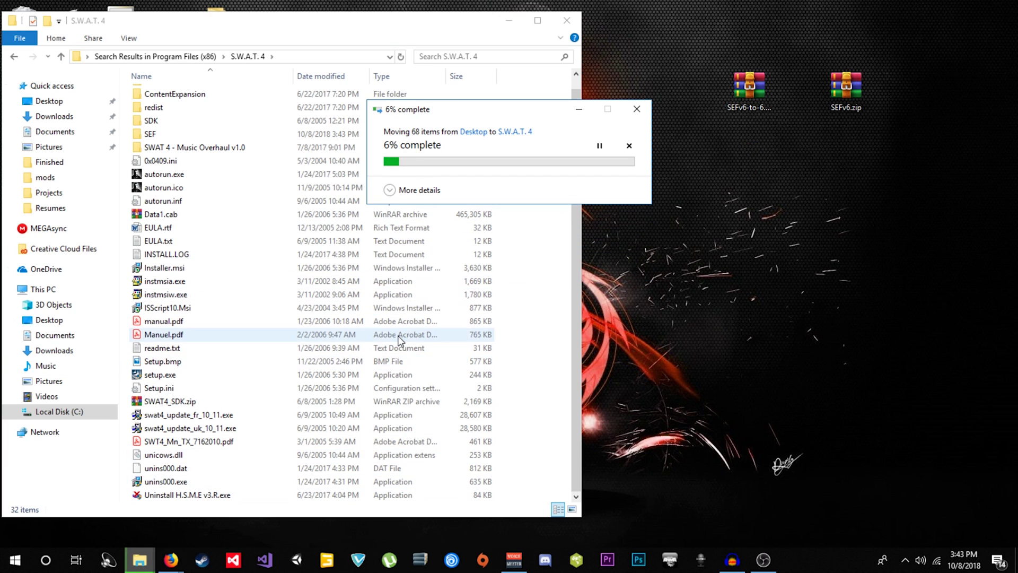
click(150, 148)
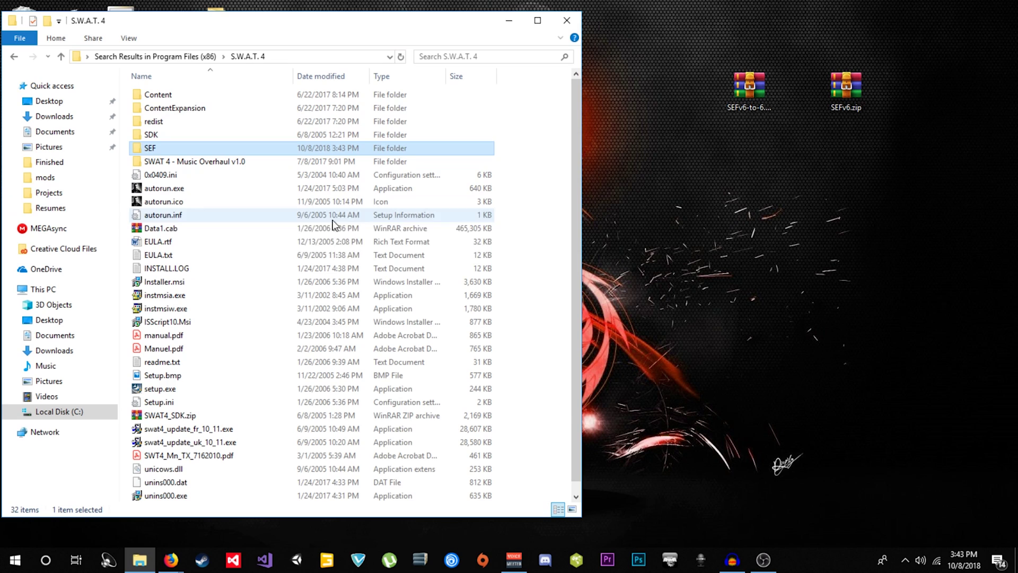
click(538, 165)
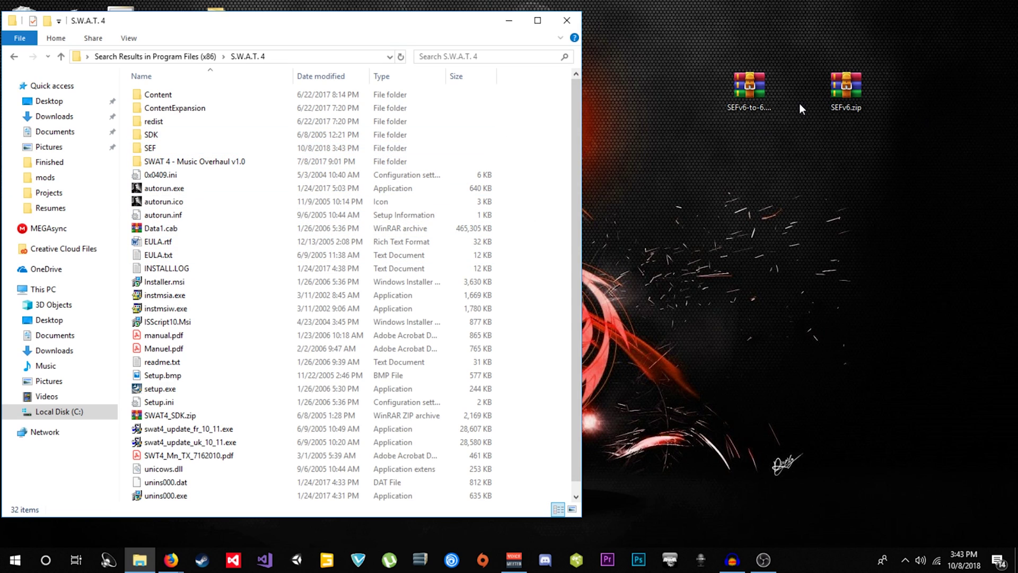
Browse to SEF > Extras to locate LaunchSEF.exe, checking the existing S.W.A.T. 4 desktop shortcut
double_click(162, 148)
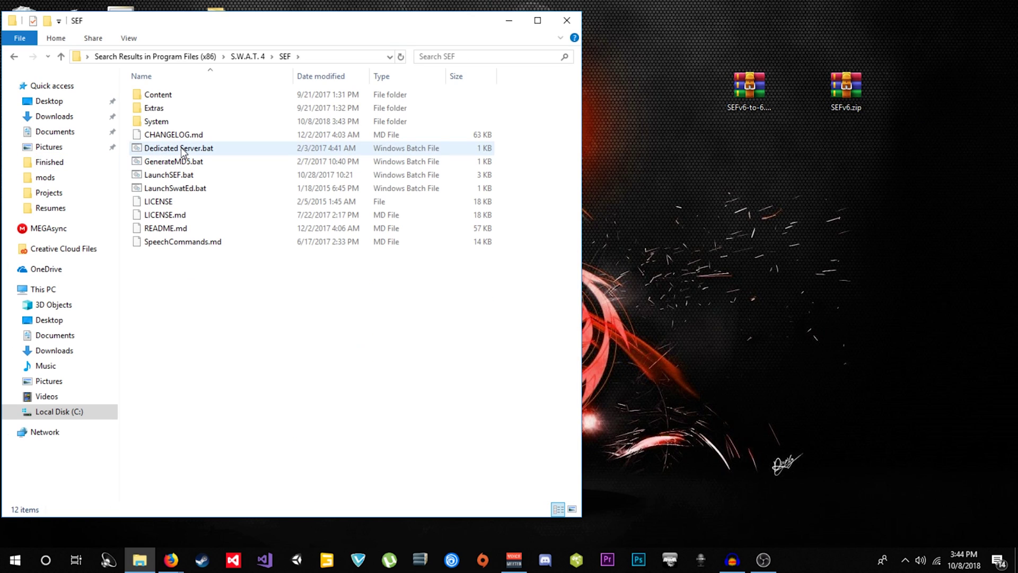
double_click(168, 111)
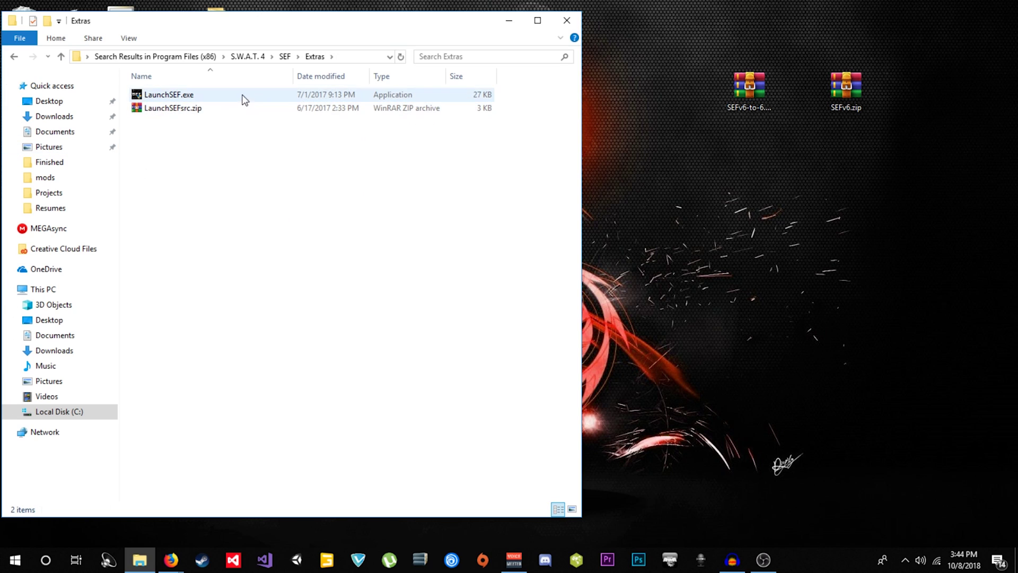
click(13, 56)
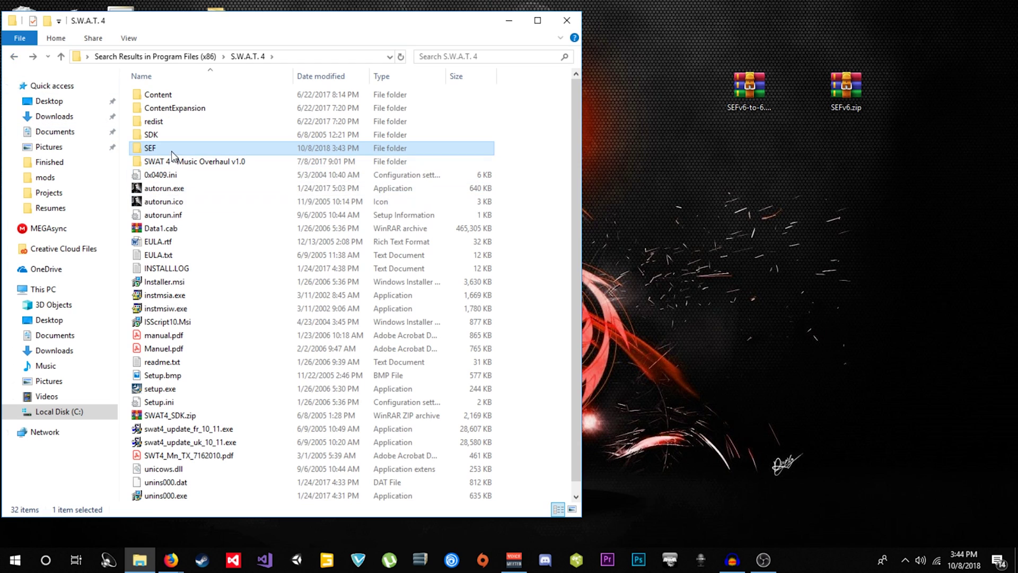
double_click(162, 149)
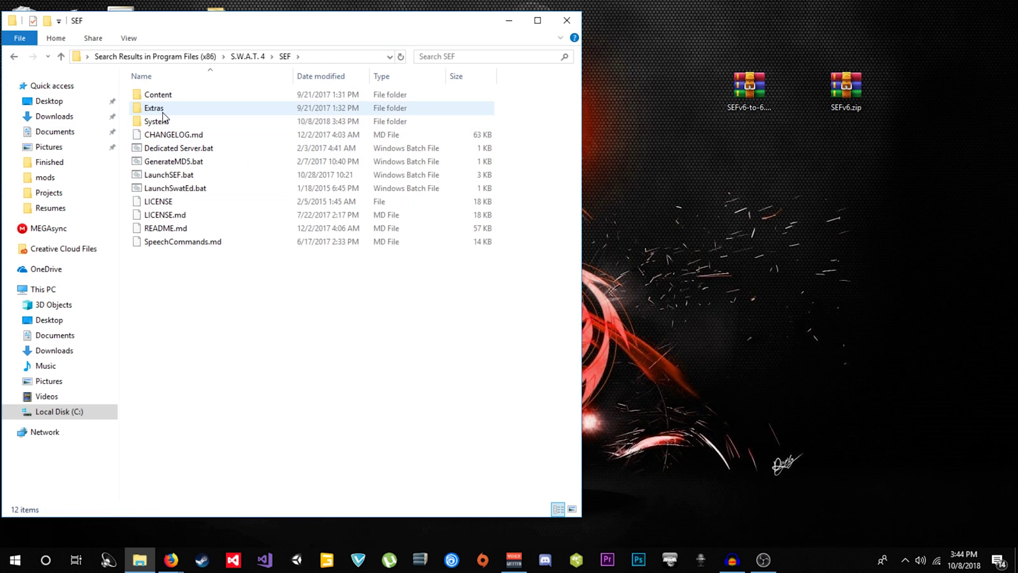
double_click(155, 108)
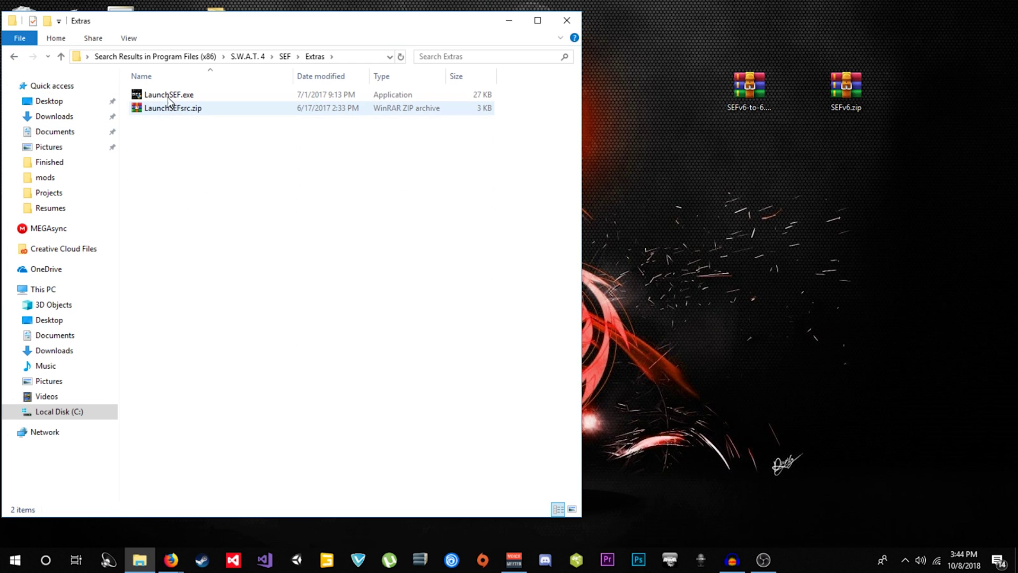
right_click(169, 95)
mouse_move(200, 353)
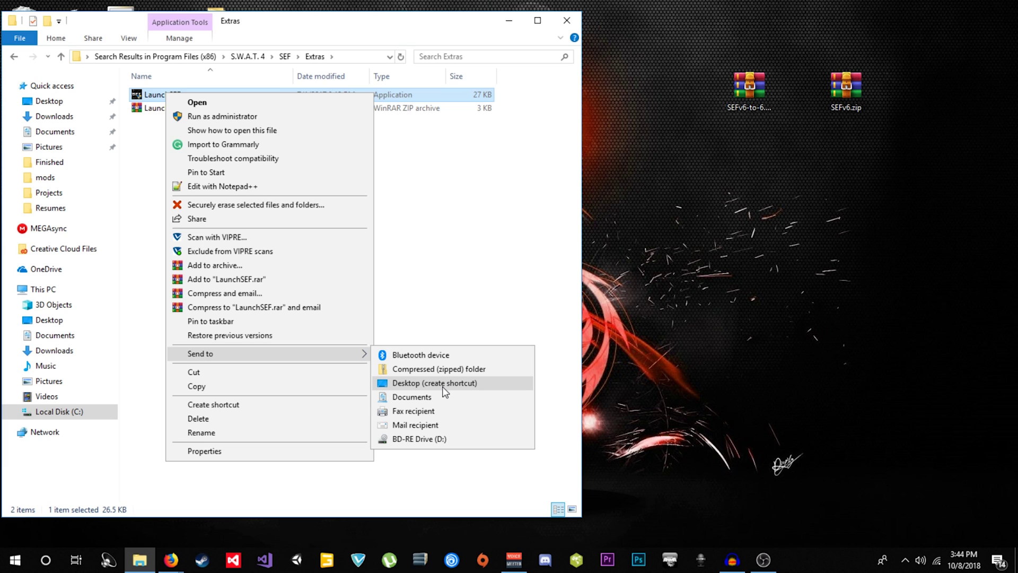
click(509, 20)
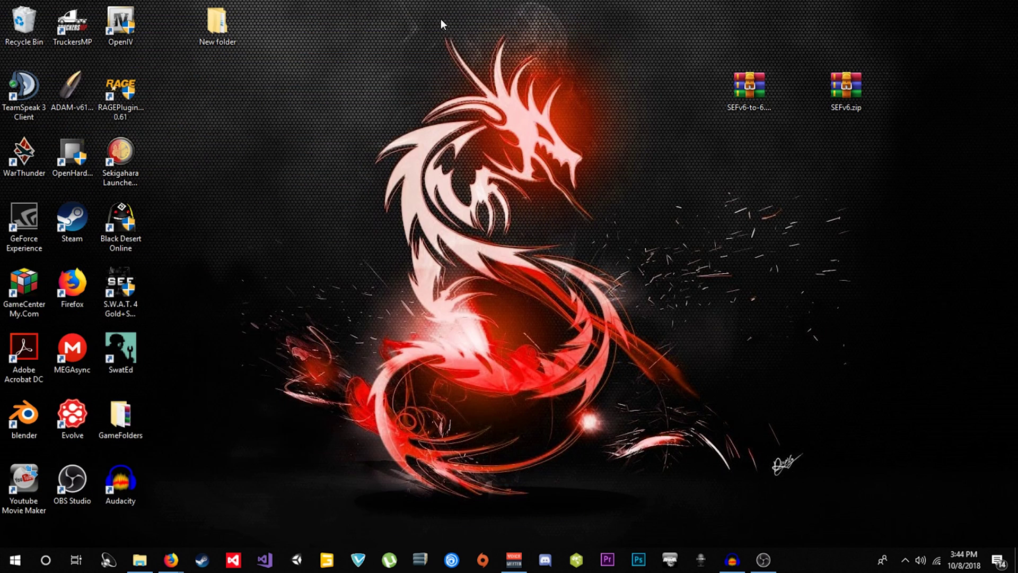
click(121, 298)
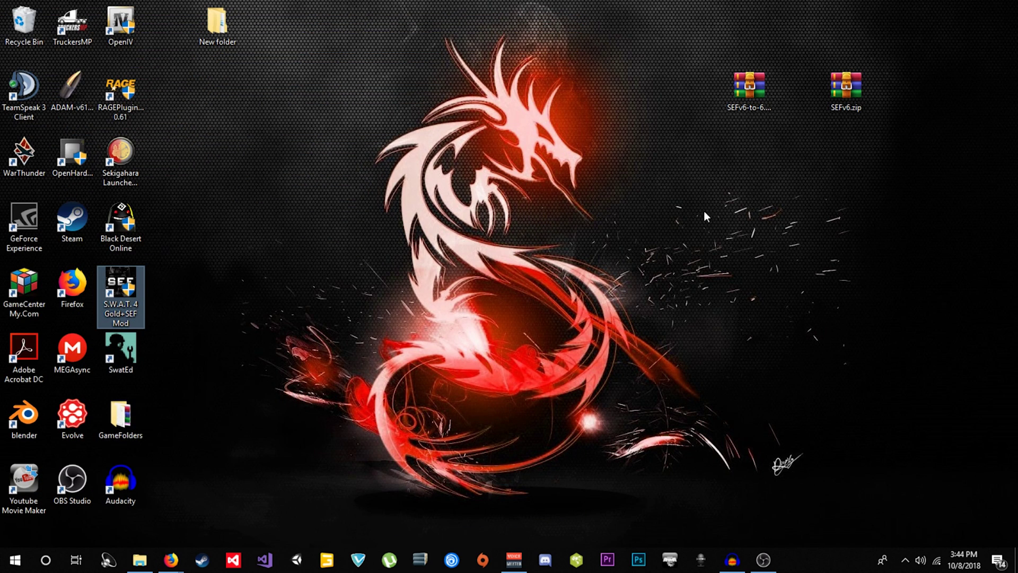
click(147, 567)
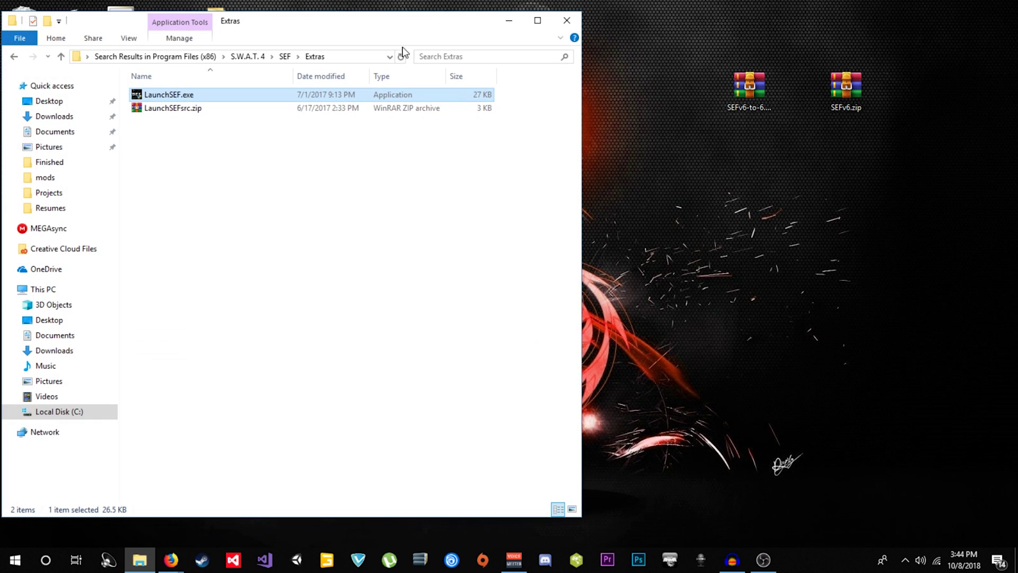
Send LaunchSEF.exe to the desktop as a shortcut and place it at the centre
right_click(173, 102)
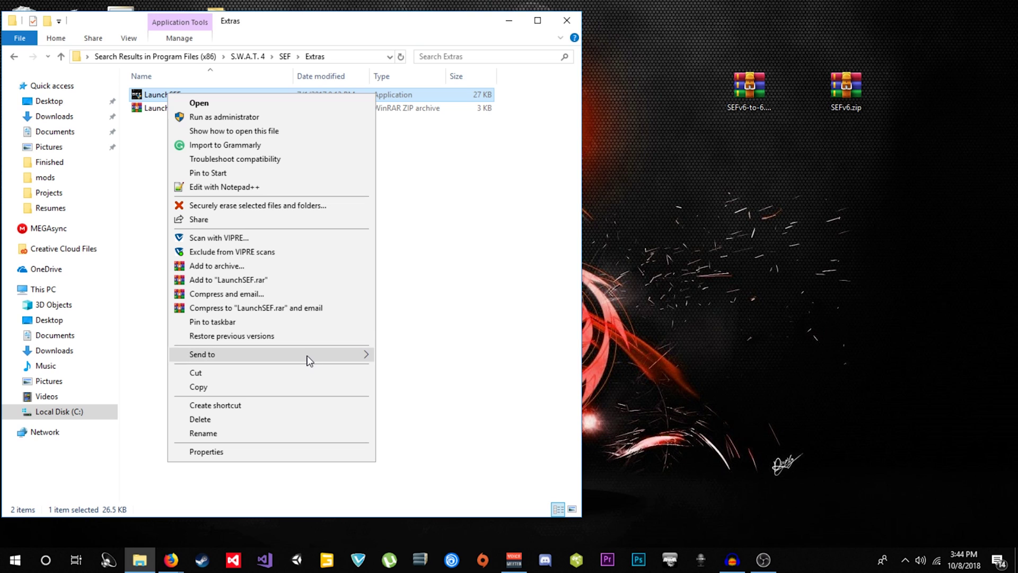
mouse_move(239, 354)
click(467, 383)
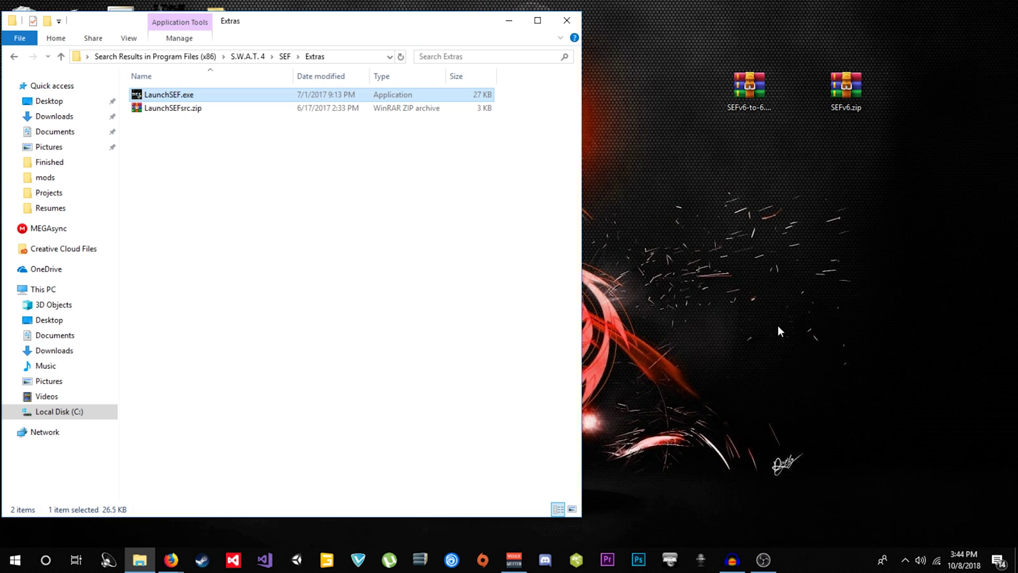
click(509, 21)
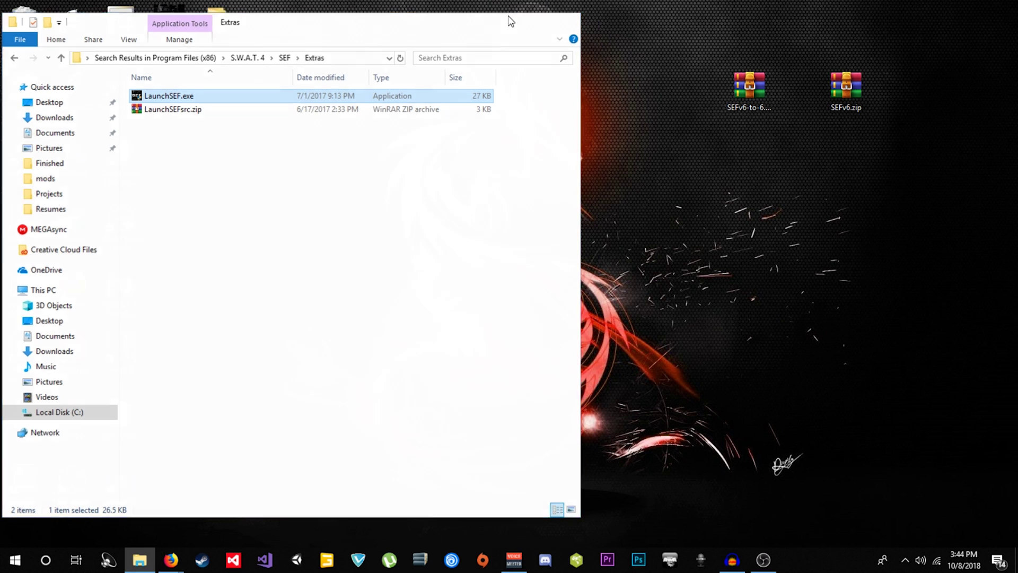
drag(169, 28, 604, 159)
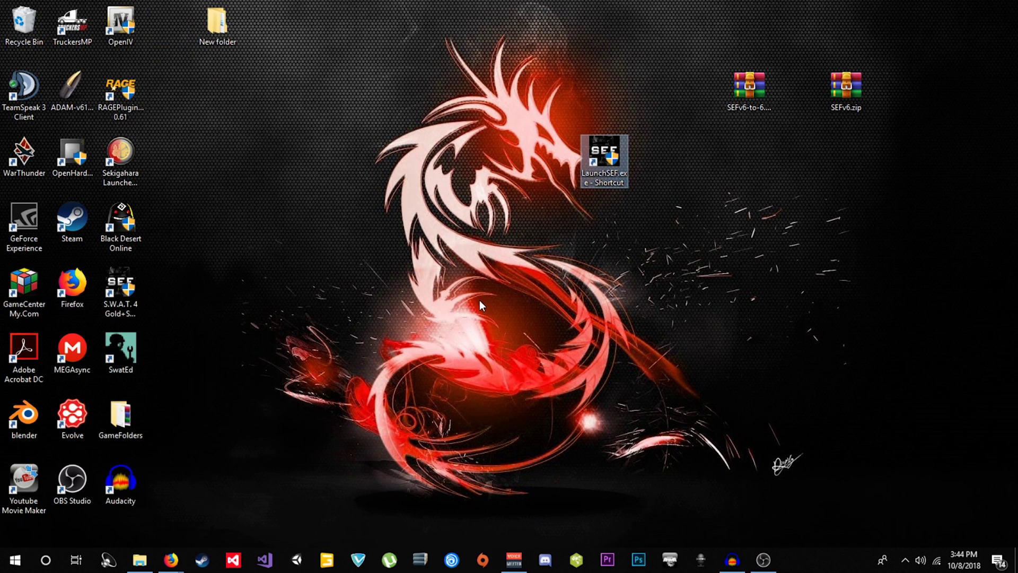
click(362, 191)
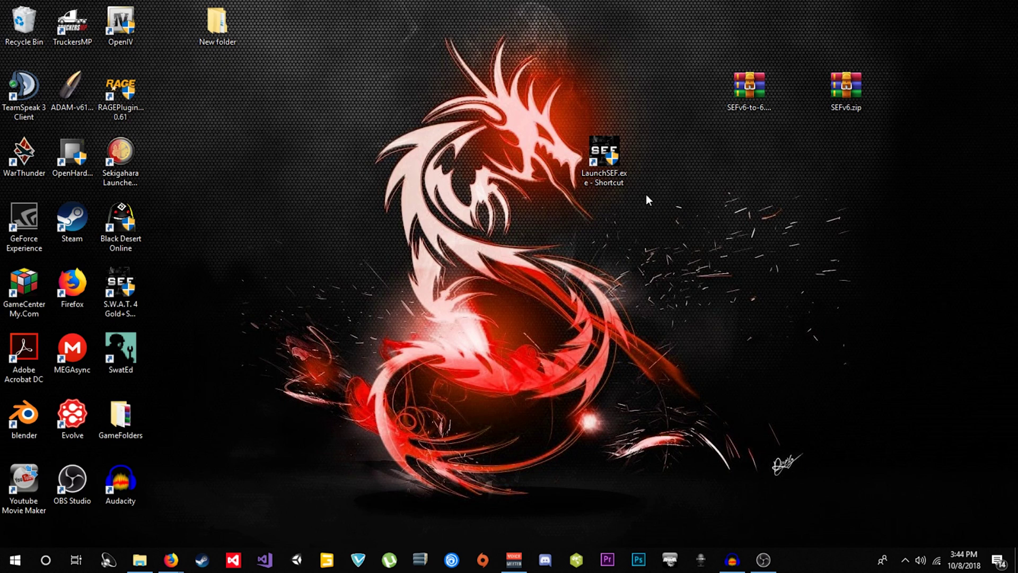
Launch the game from the LaunchSEF shortcut, accept the video hardware warning, and open Settings
double_click(605, 162)
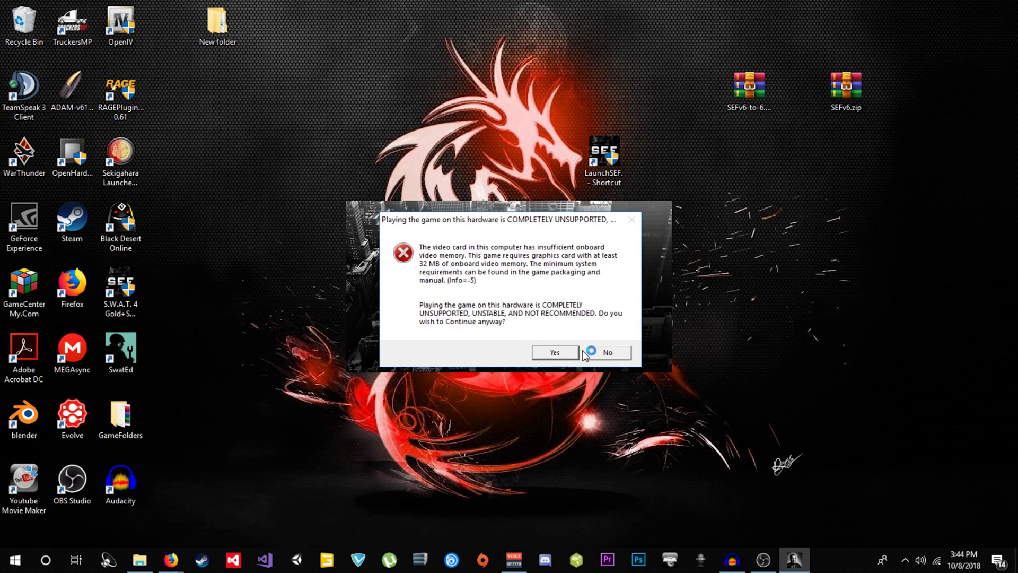
click(554, 352)
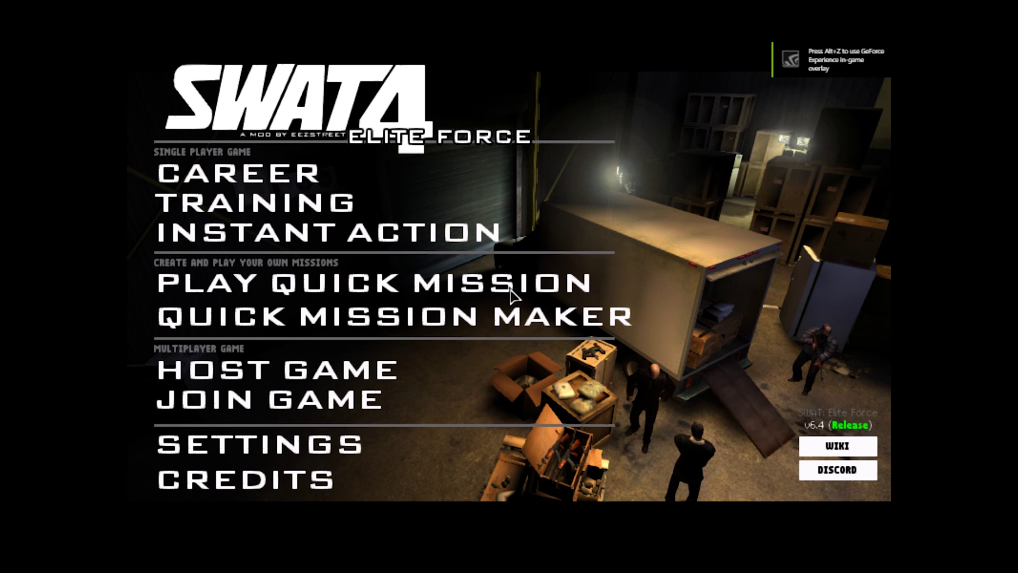
click(204, 448)
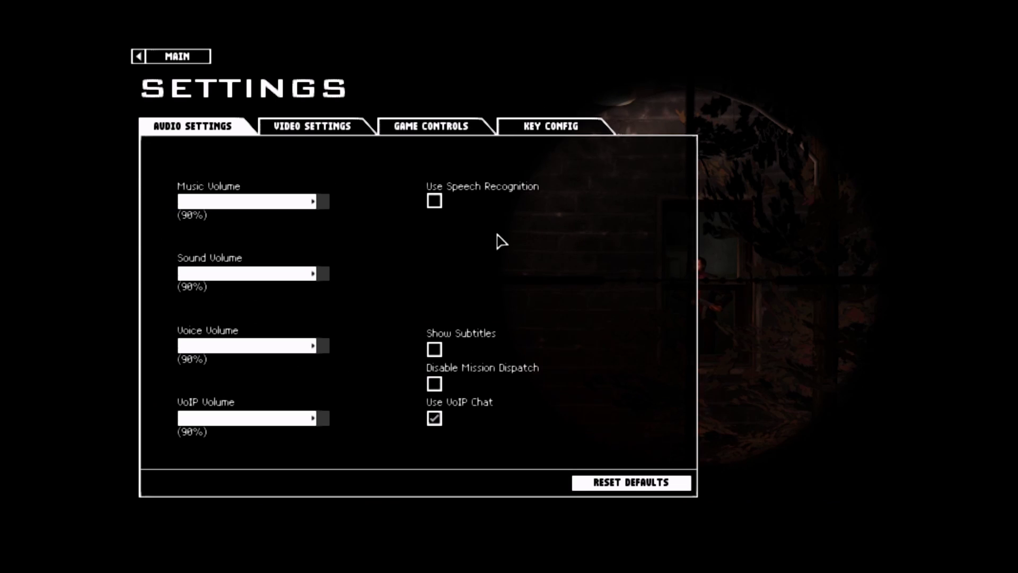
Lower the music volume to 26% and bring up the Video Settings screen-resolution list
click(313, 126)
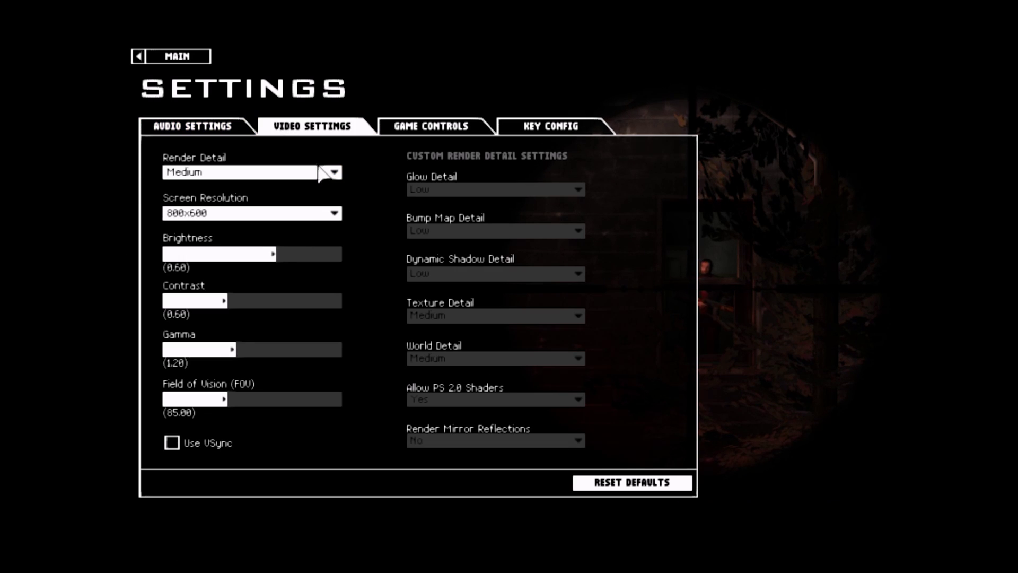
click(431, 127)
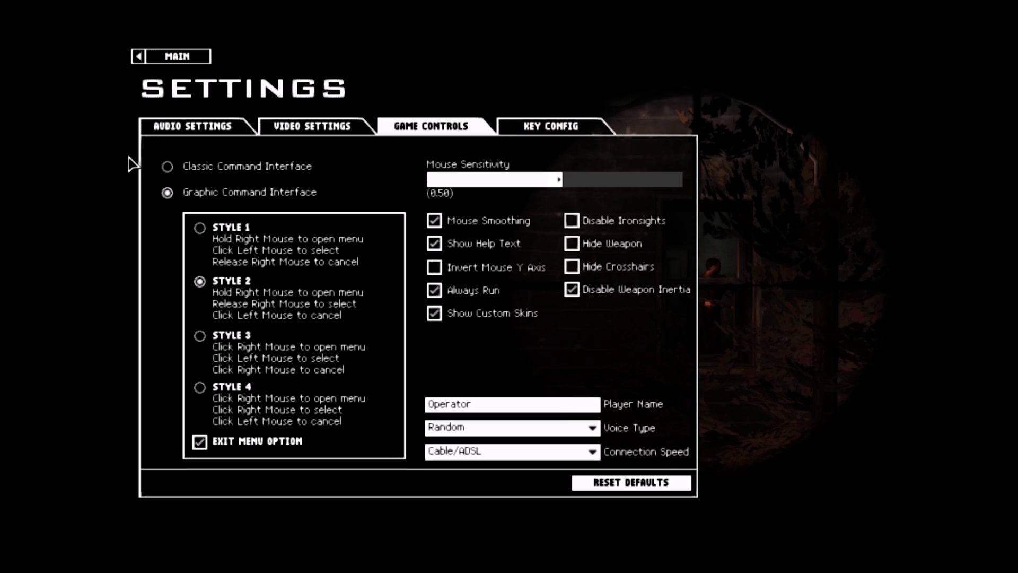
click(193, 126)
click(232, 202)
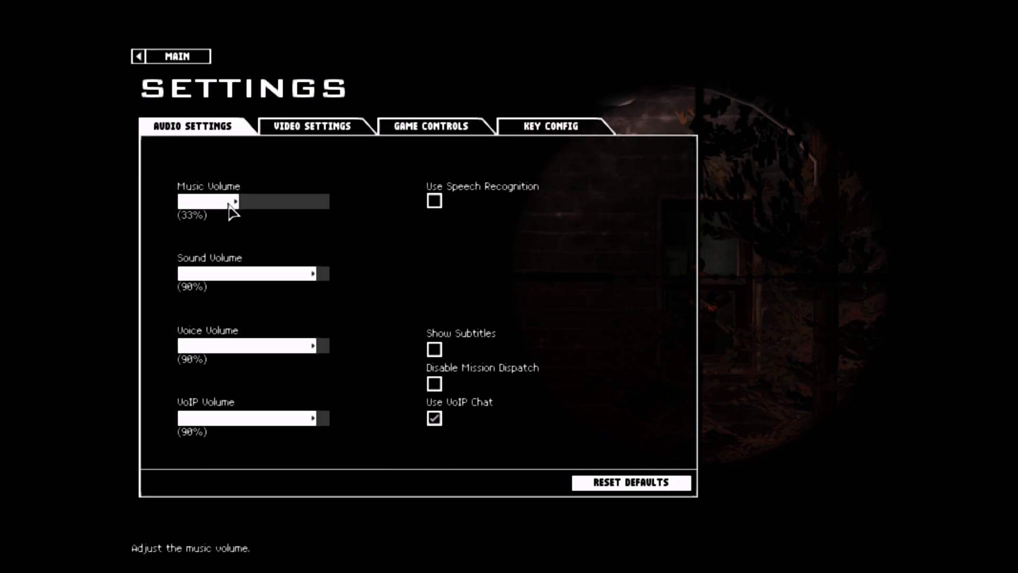
click(312, 126)
click(199, 213)
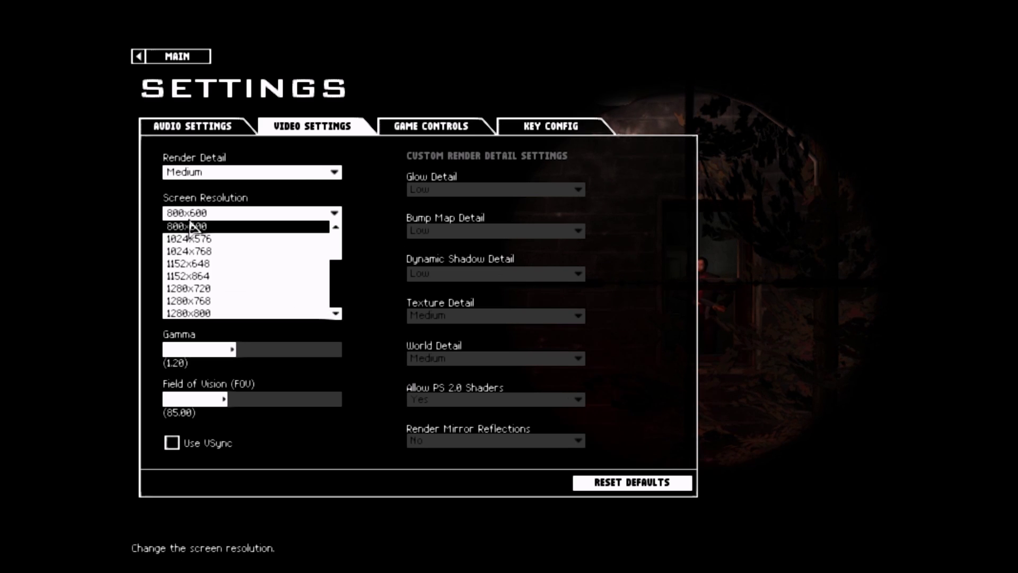
drag(334, 239, 343, 288)
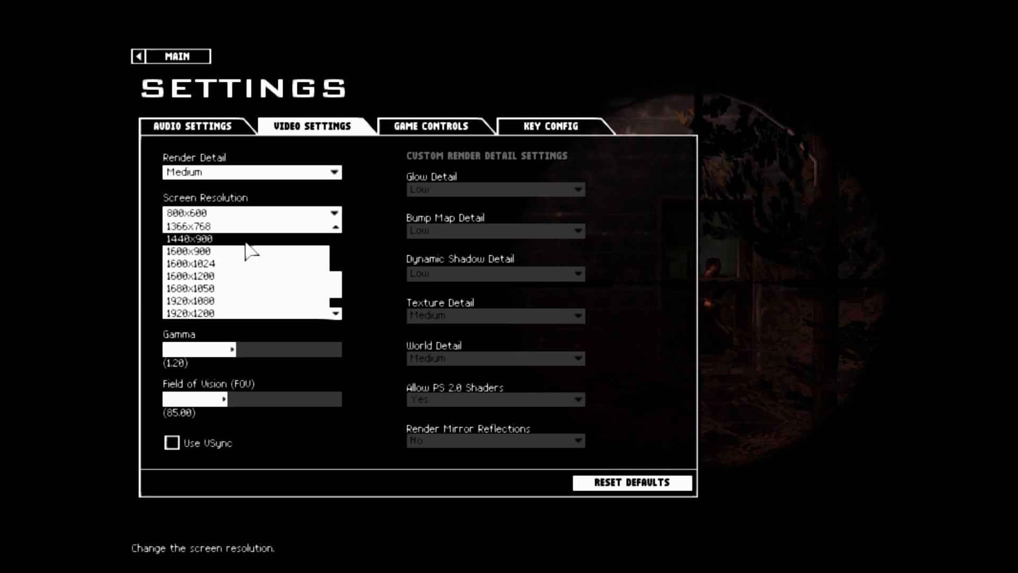
Set the screen resolution to 1600x900 and close the resolution list
click(243, 253)
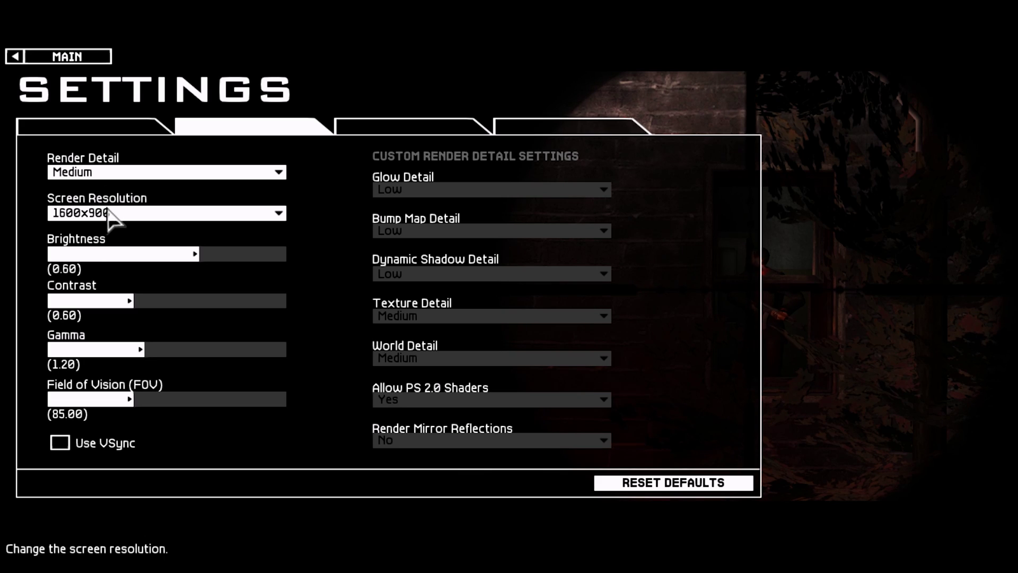
click(111, 214)
scroll(118, 226, up, 2)
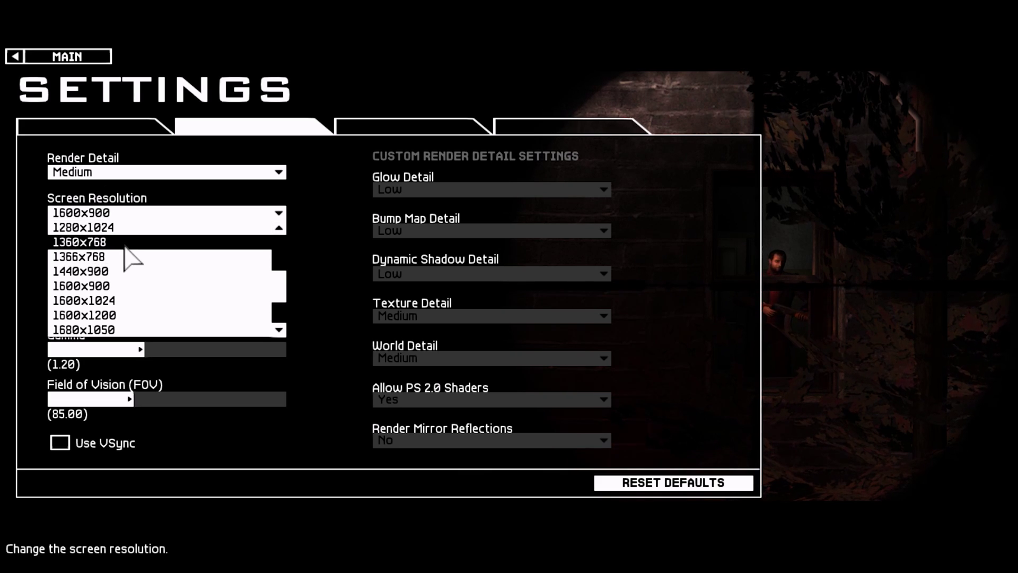
scroll(119, 245, up, 1)
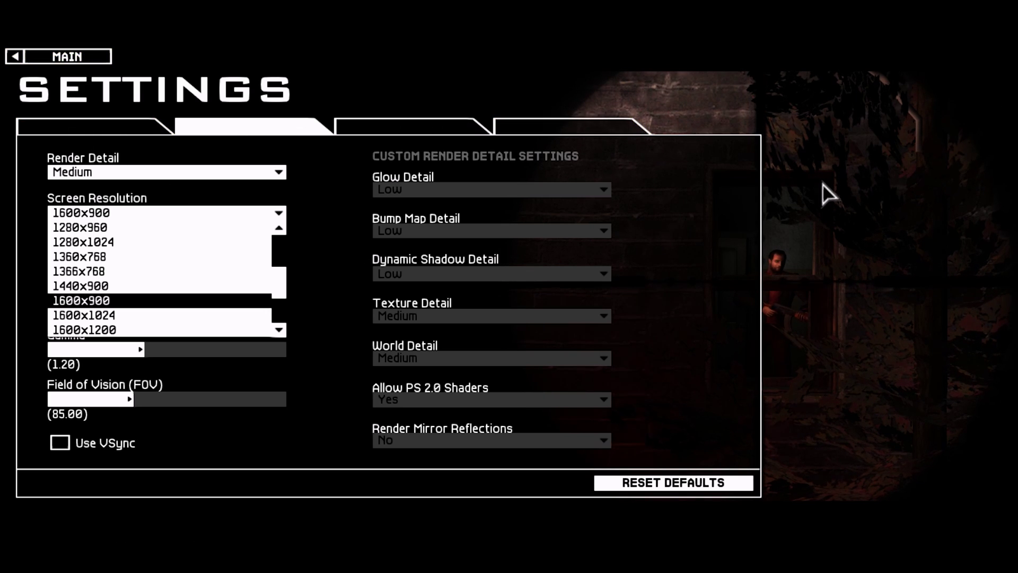
click(191, 208)
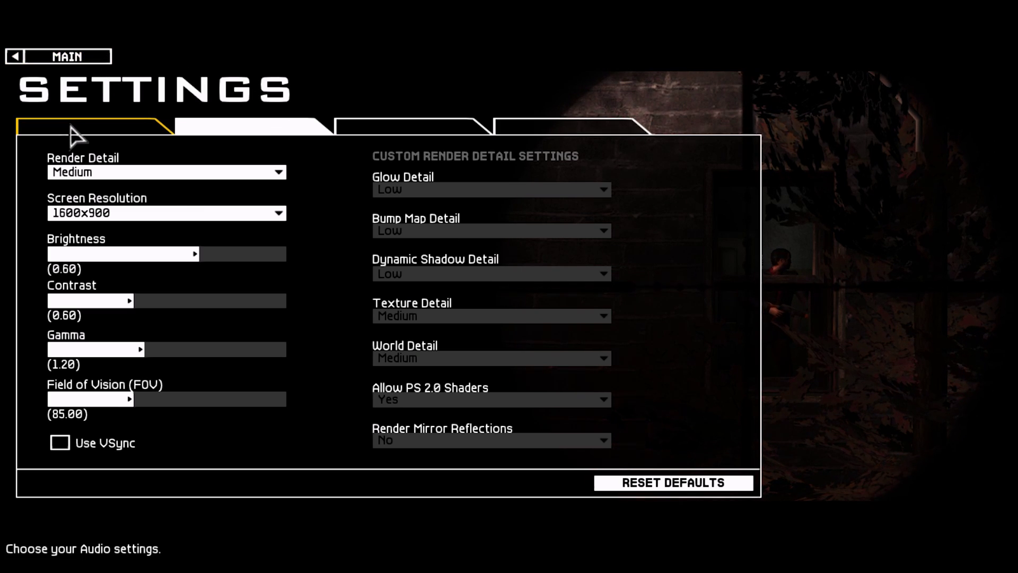
Browse the Controls and Audio settings pages, ending on Video settings
click(422, 127)
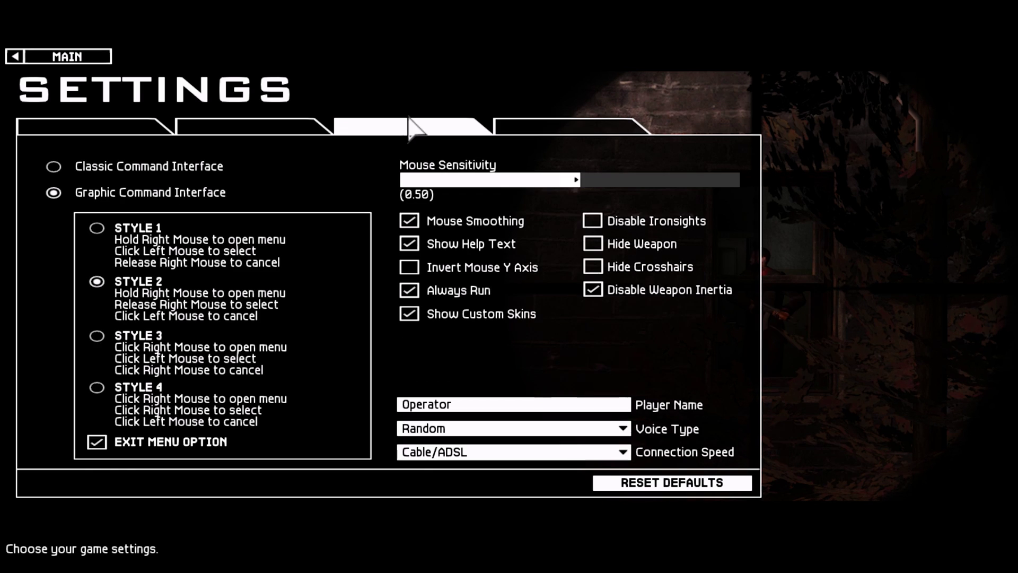
click(112, 131)
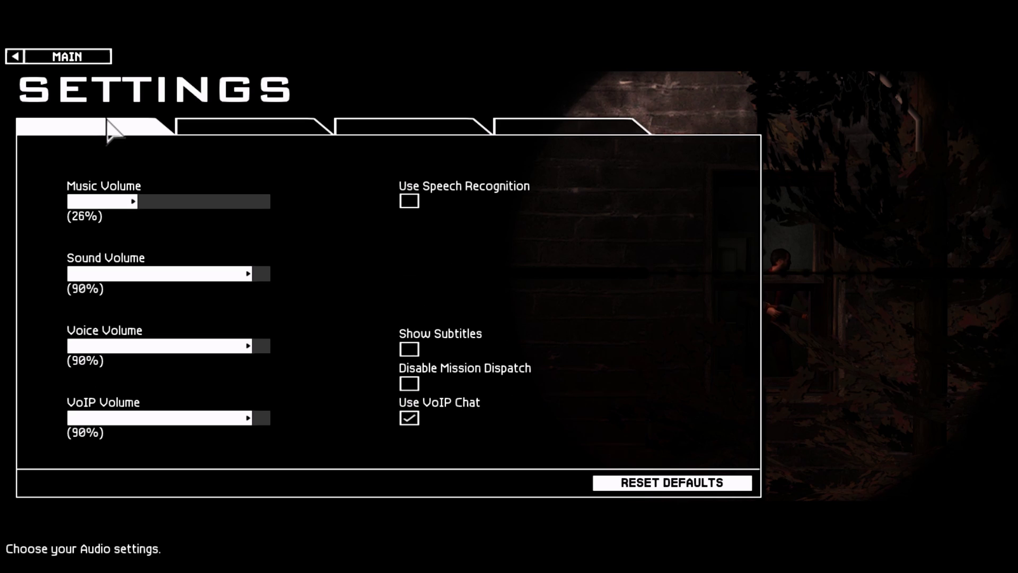
click(209, 135)
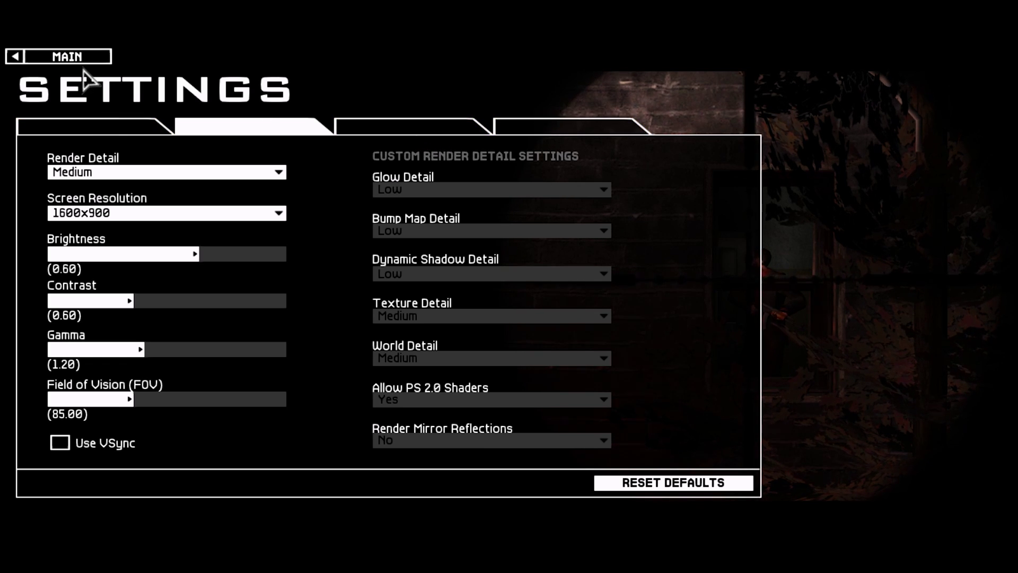
Return to the main menu and open Career, checking the Load Career list without loading one
click(80, 70)
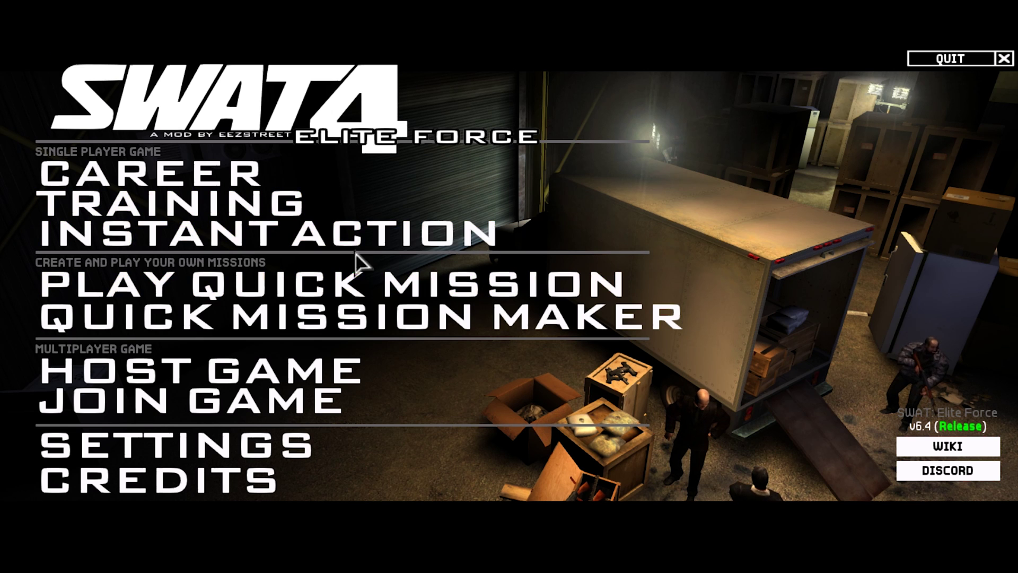
click(191, 191)
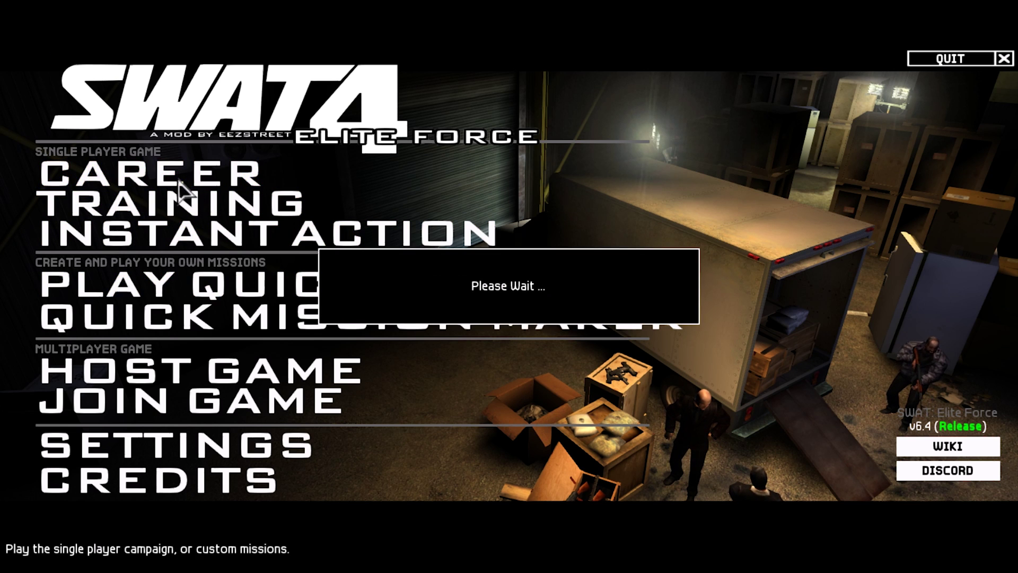
click(134, 252)
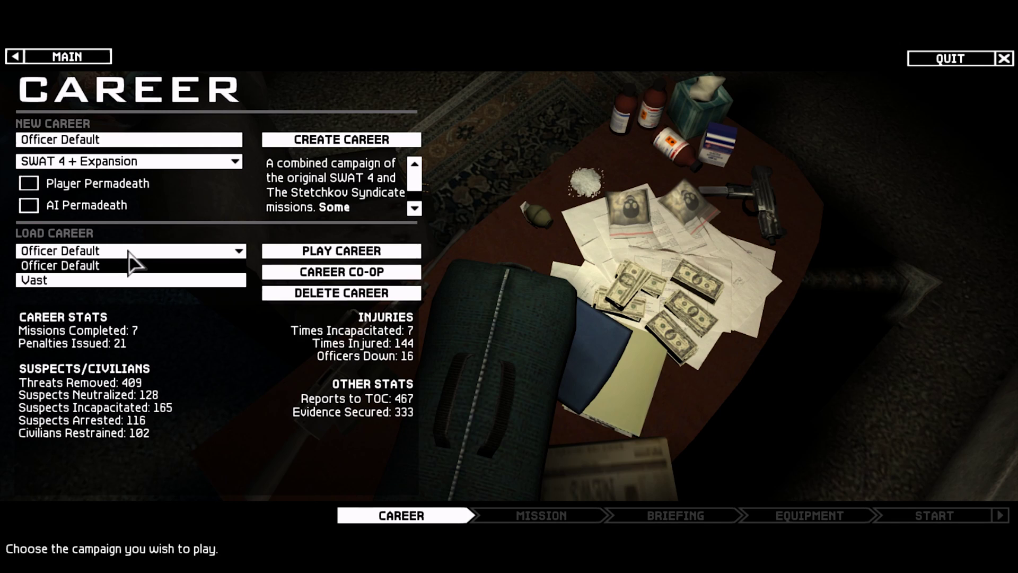
click(96, 140)
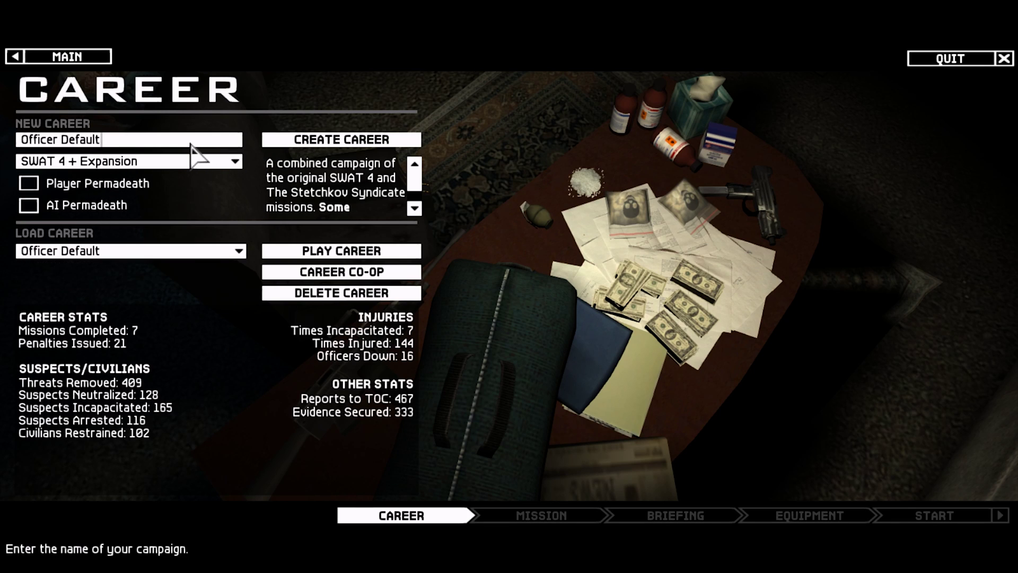
Replace the default New Career name with 'example'
drag(103, 140, 8, 150)
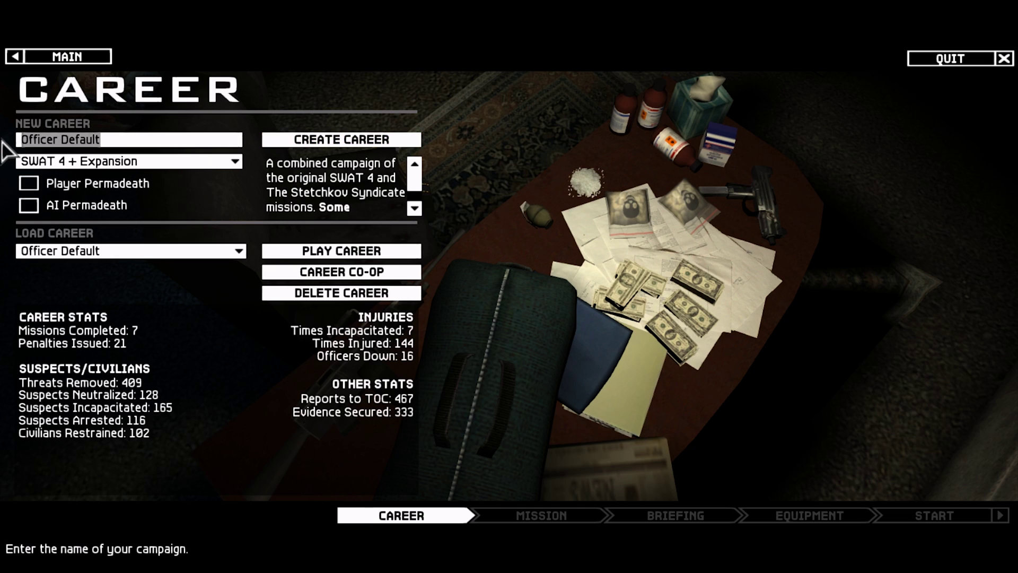
text(w)
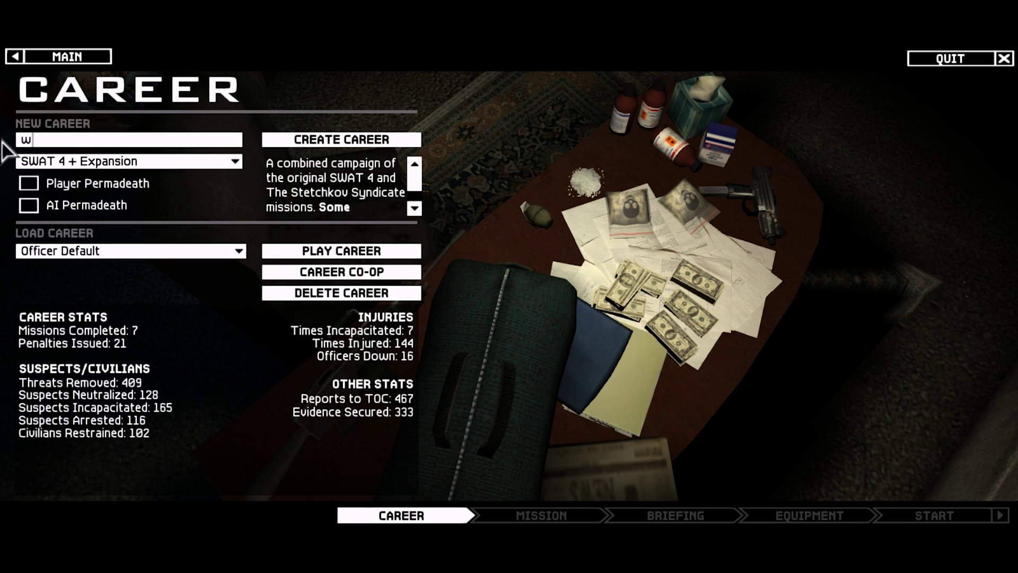
key(BackSpace)
text(example)
Create the 'example' career, review briefing and equipment, and start Fairfax Residence
click(339, 143)
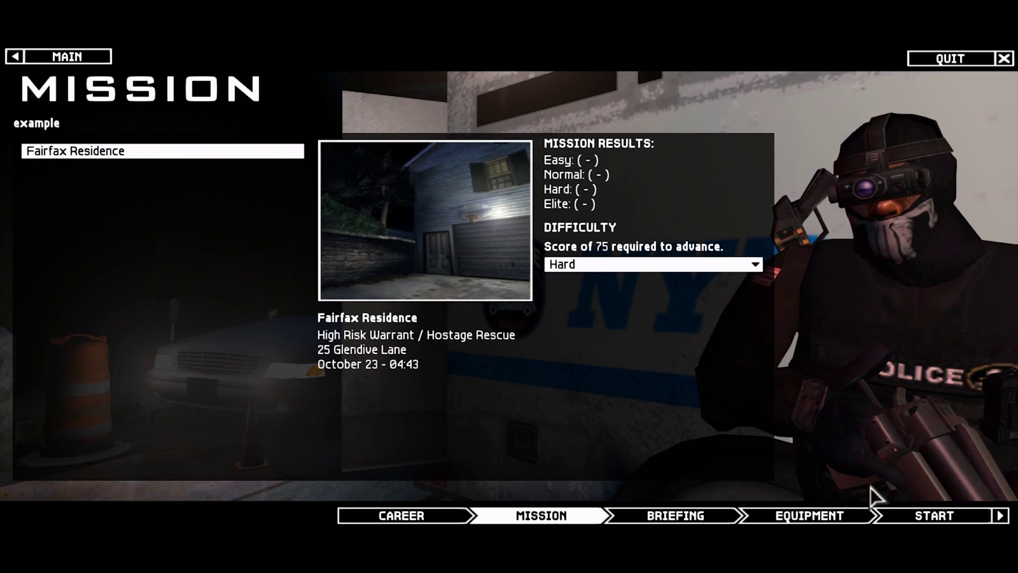
click(712, 517)
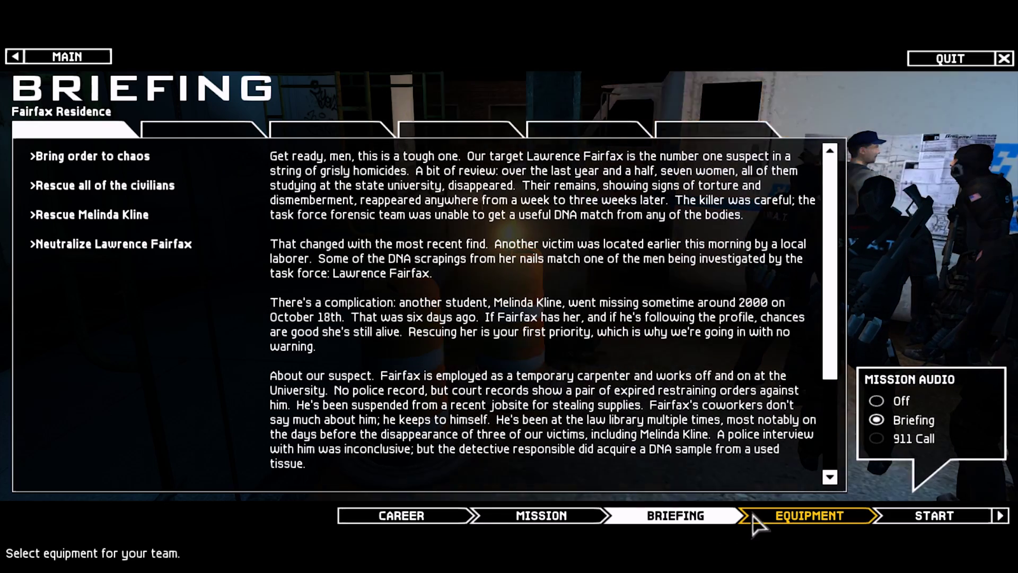
click(795, 516)
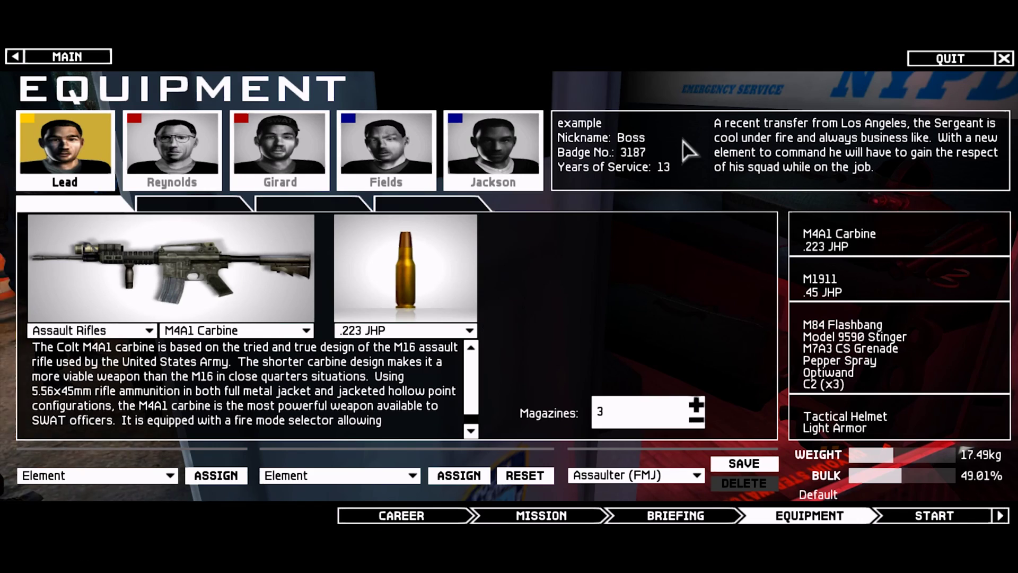
click(934, 516)
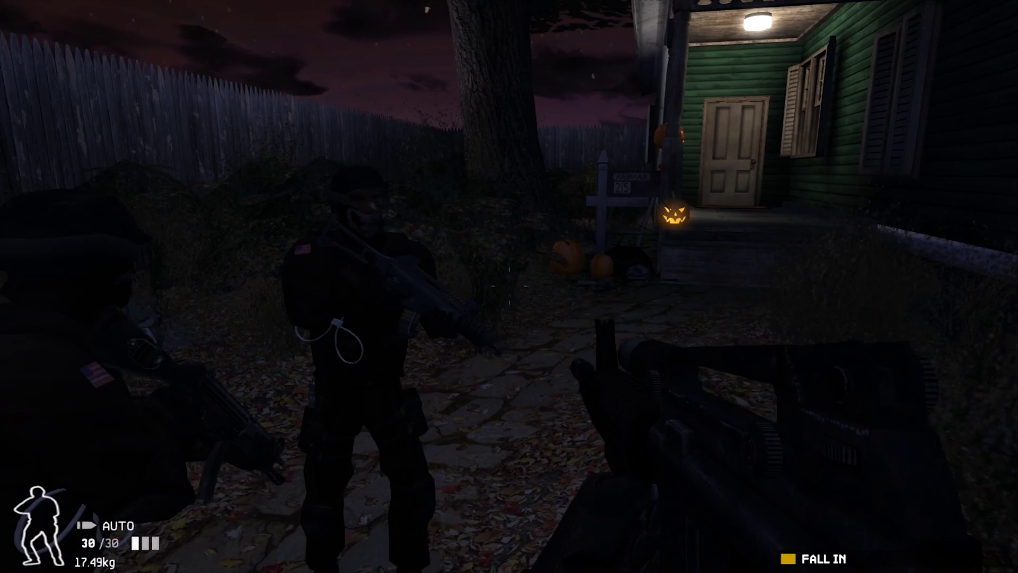
Survey the backyard, turning toward the teammates and the fence
key(w)
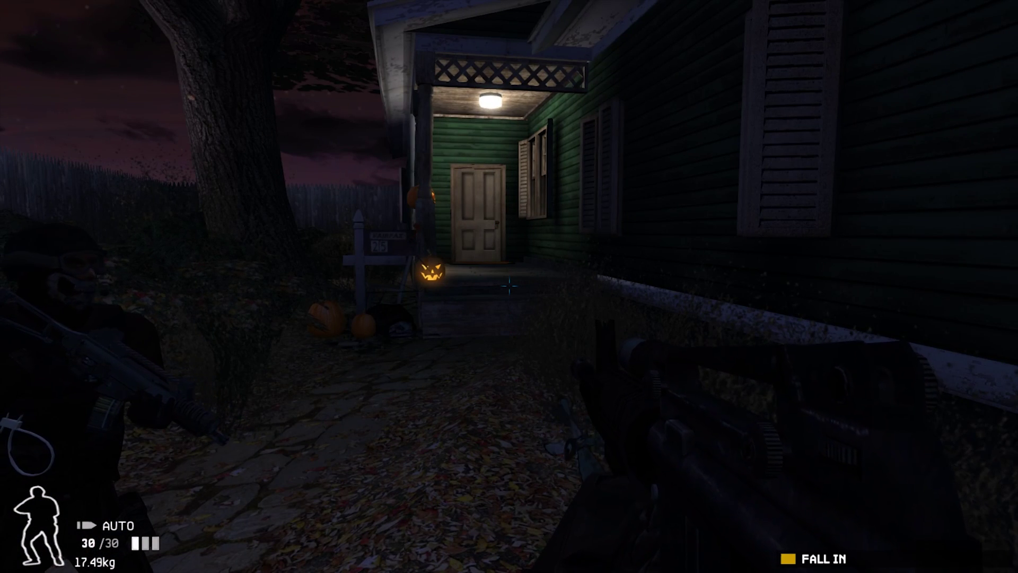
key(a)
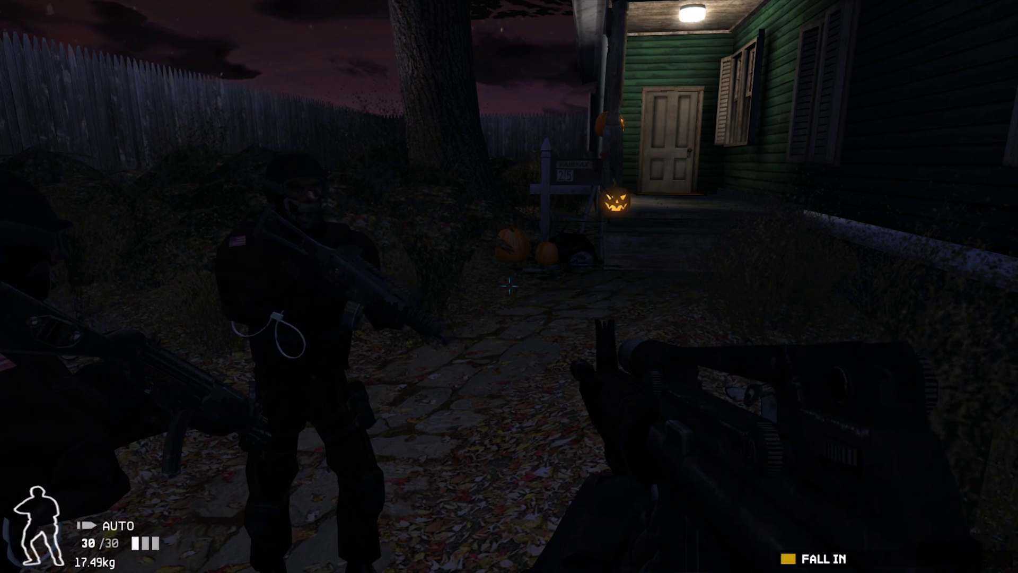
drag(510, 287, 319, 335)
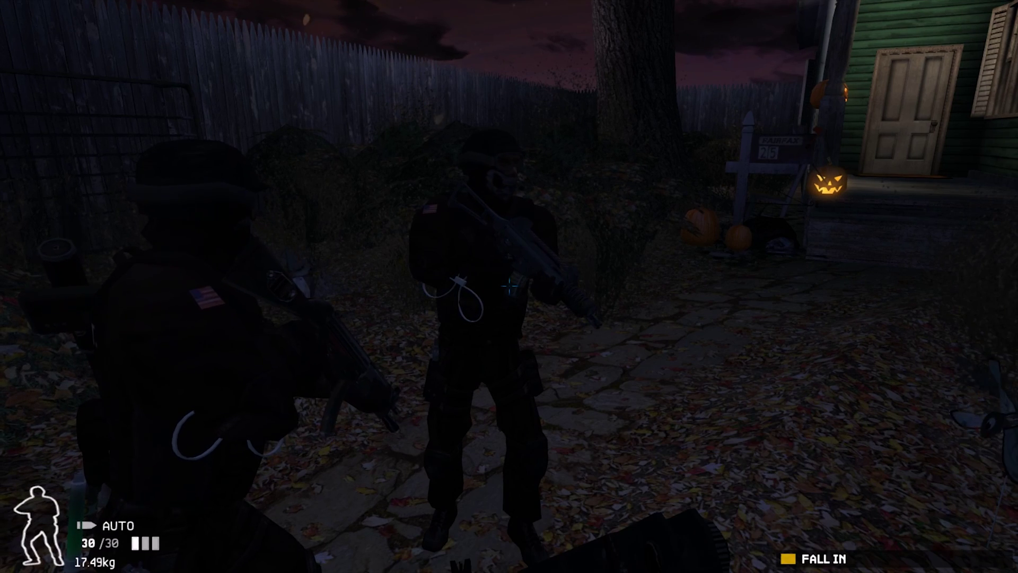
drag(509, 286, 240, 287)
key(s)
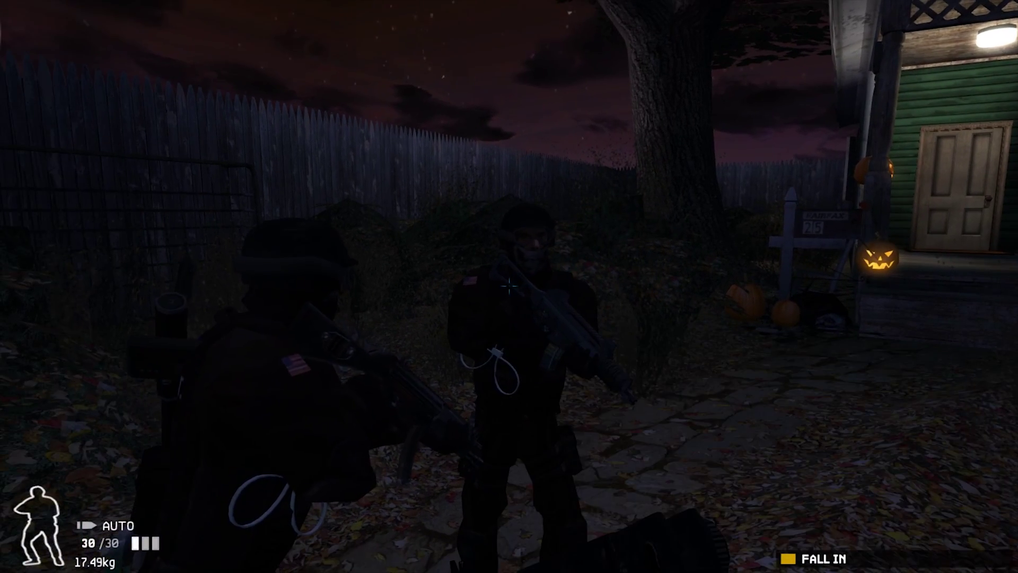
drag(510, 287, 239, 382)
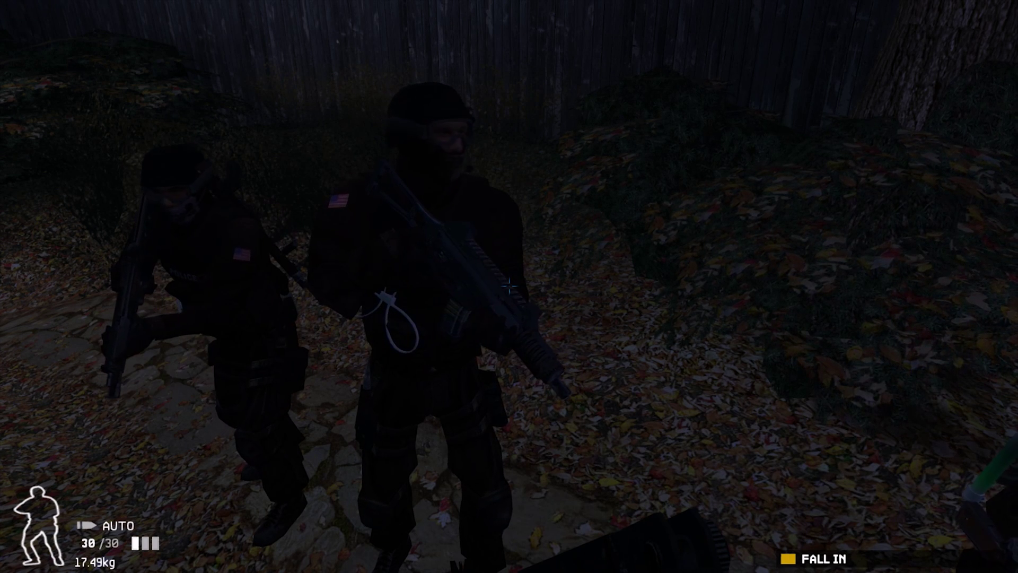
Move up to the teammates, face the green house porch, and switch the rifle to SEMI
key(w)
key(s)
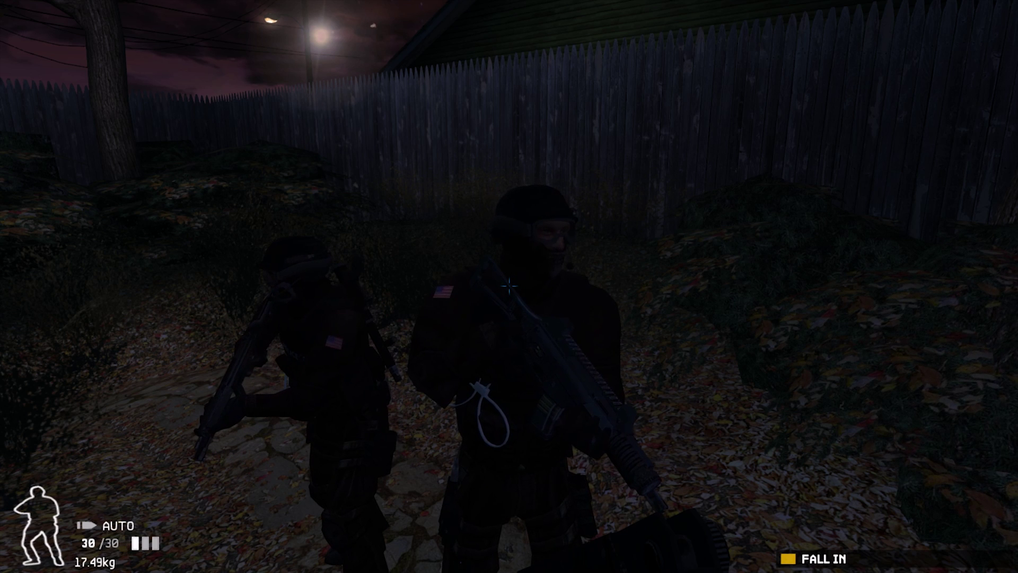
key(d)
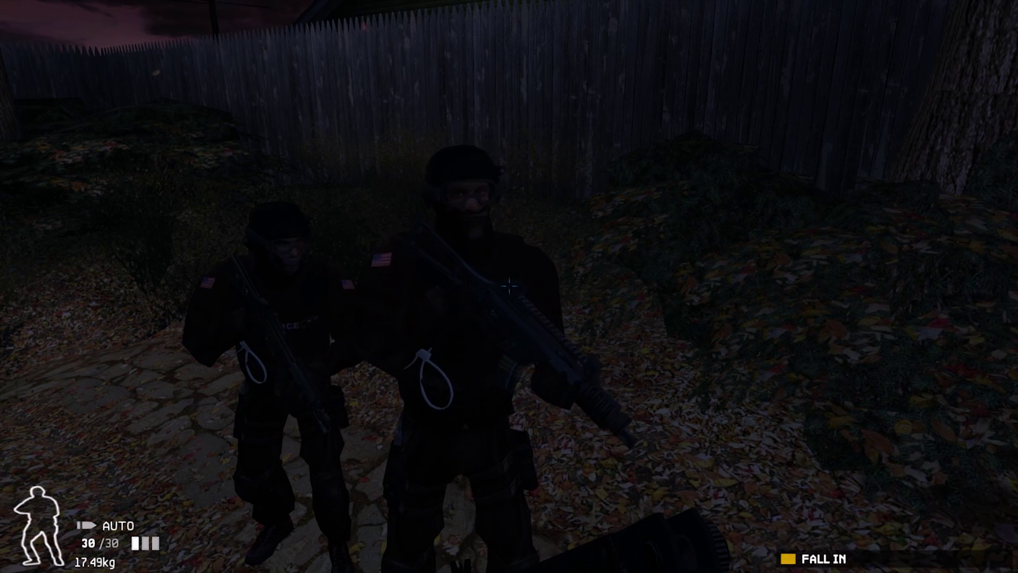
key(w)
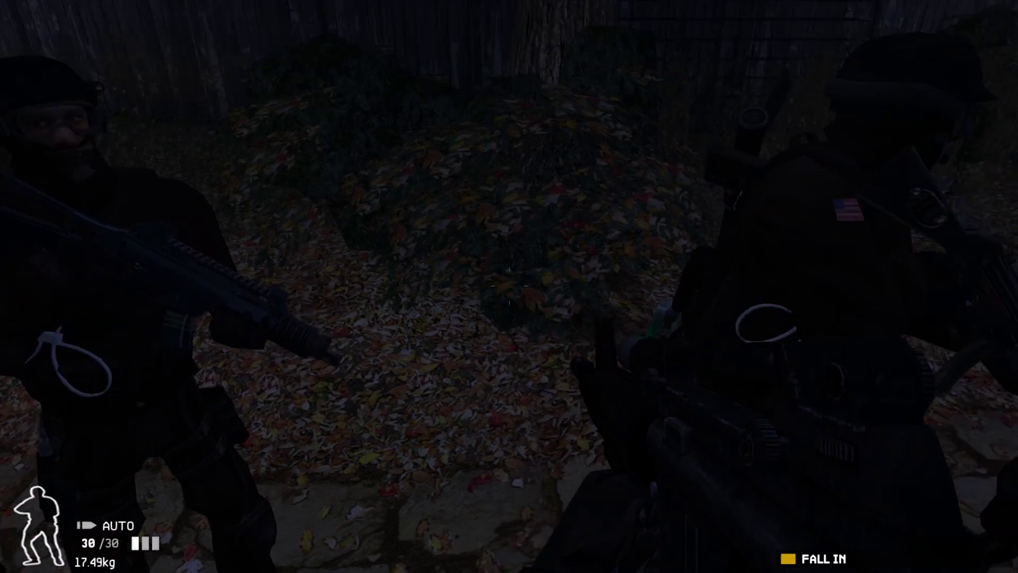
key(w)
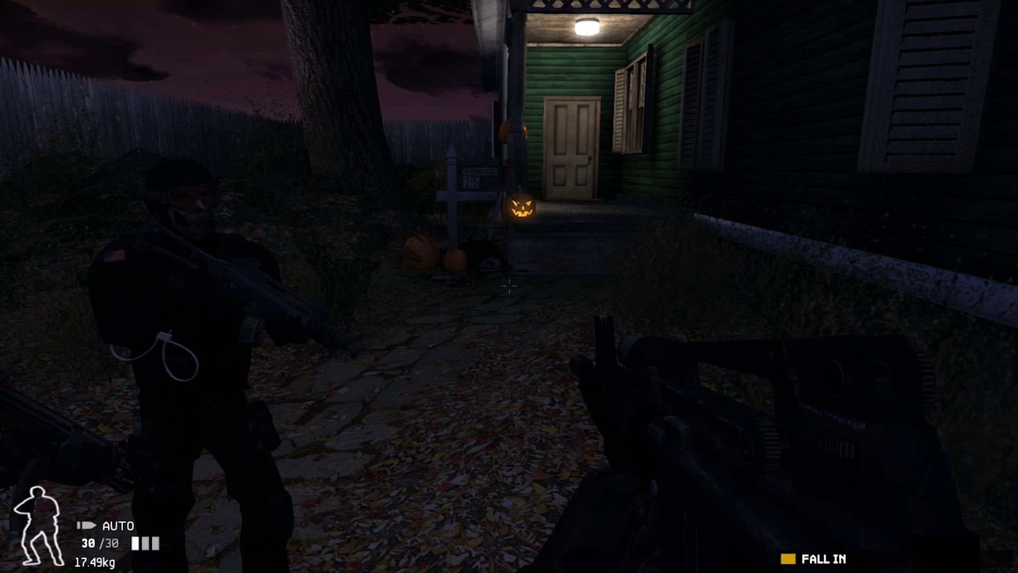
key(x)
key(w)
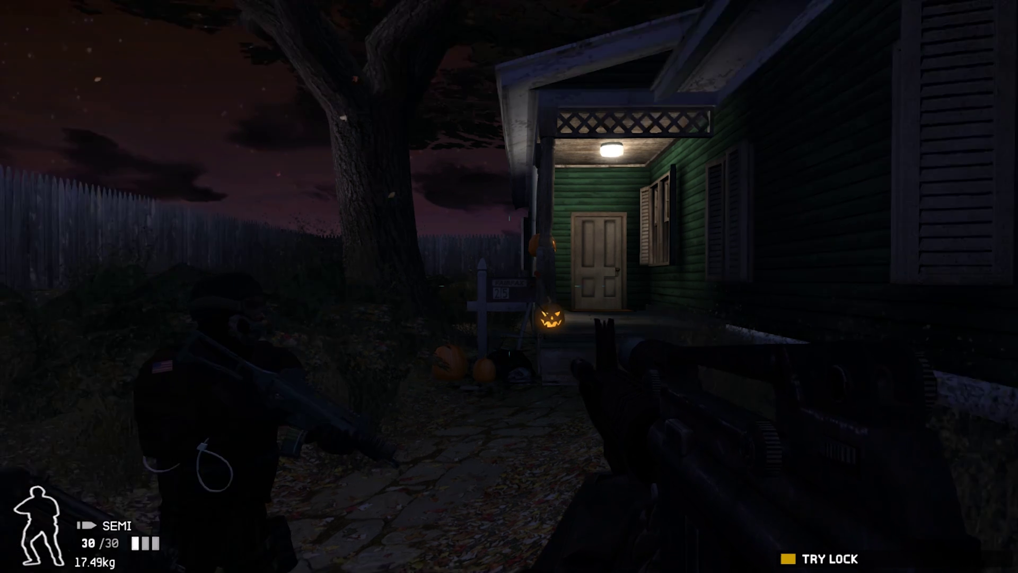
Turn back toward the teammates near the porch path and step back
drag(509, 286, 239, 287)
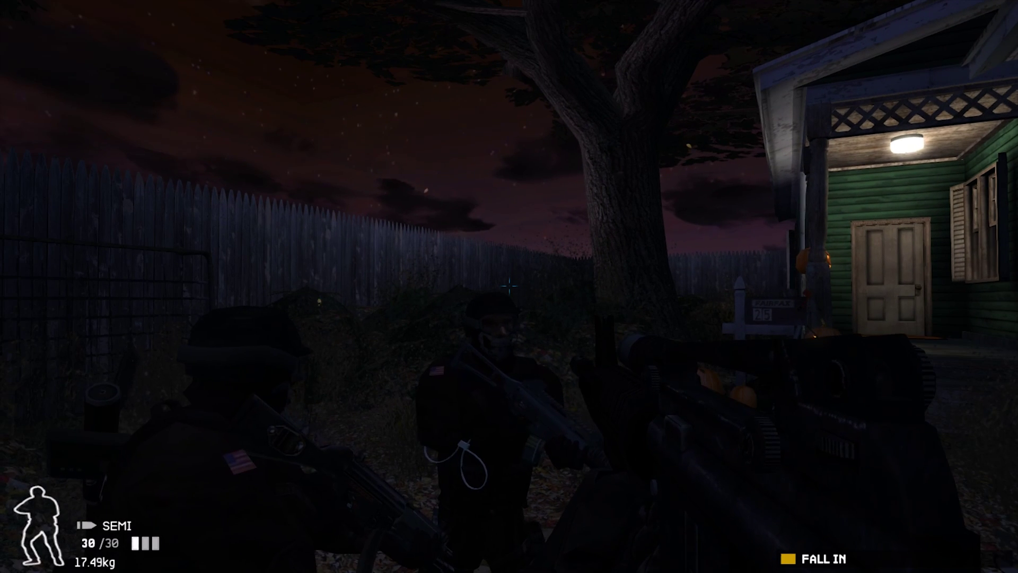
key(s)
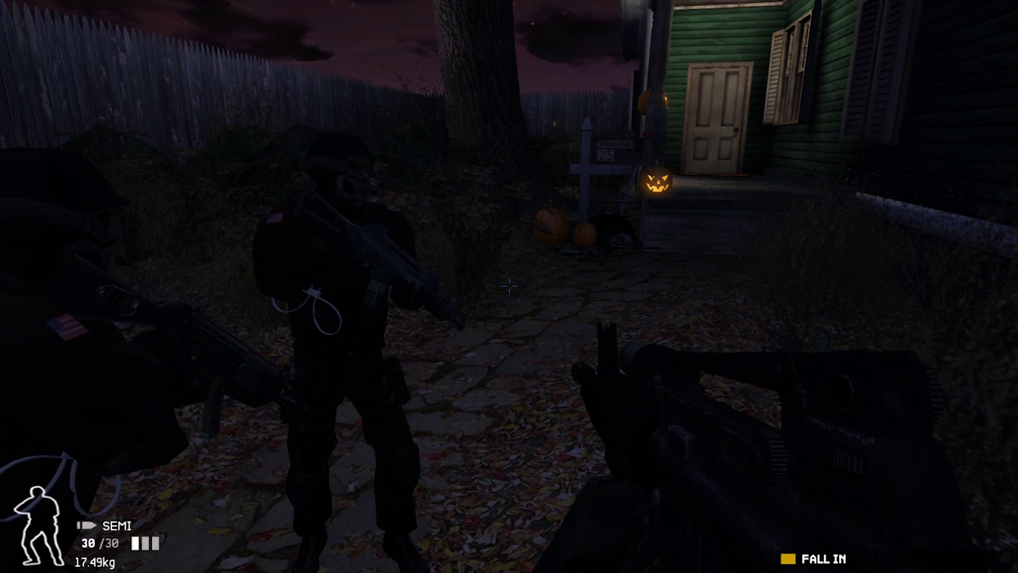